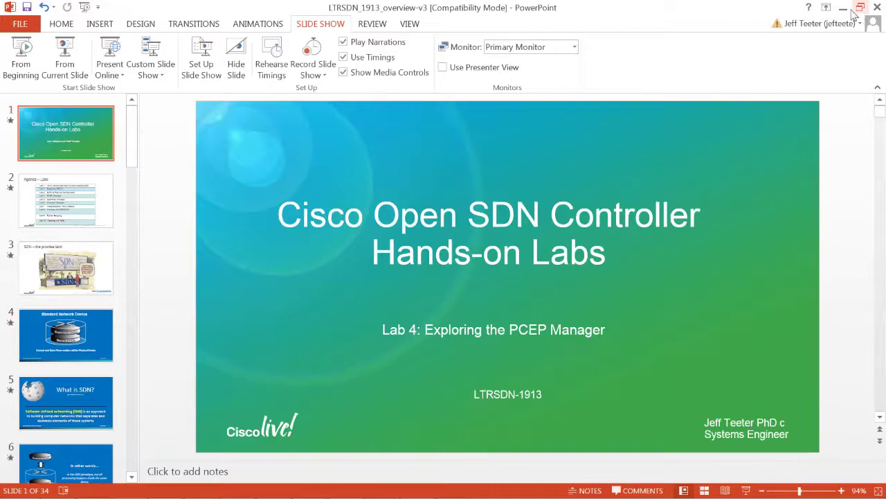
# - Minimize the Lab 4 PowerPoint deck to reveal the Windows desktop
pyautogui.click(843, 8)
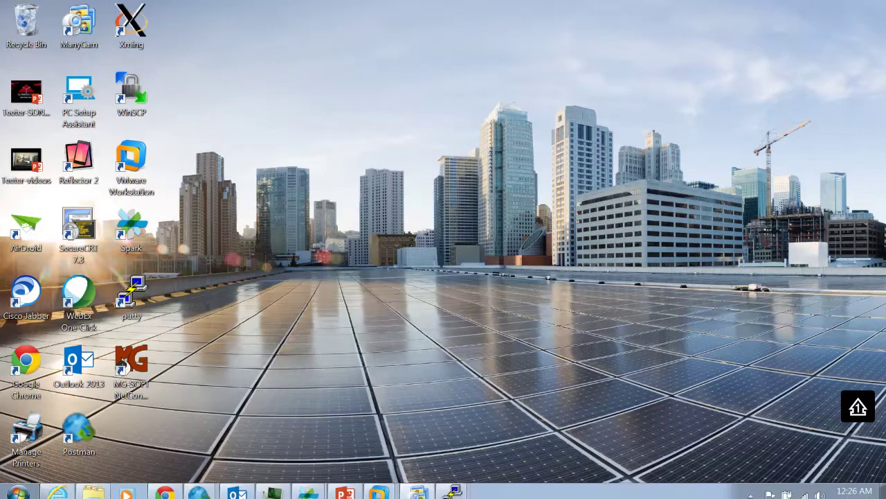
# - Bring the Open SDN Controller Chrome window forward and open PCEP Manager showing iosxrv-1 to iosxrv-4
pyautogui.moveTo(170, 491)
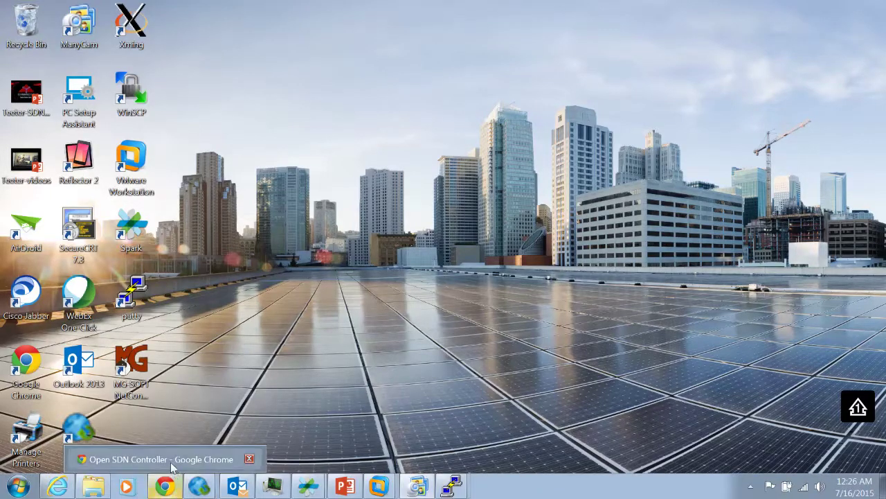
pyautogui.click(172, 468)
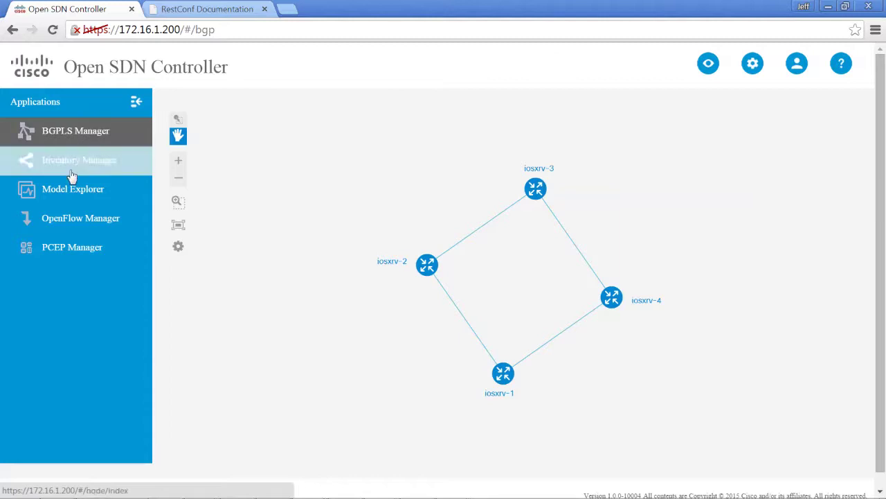
pyautogui.click(68, 248)
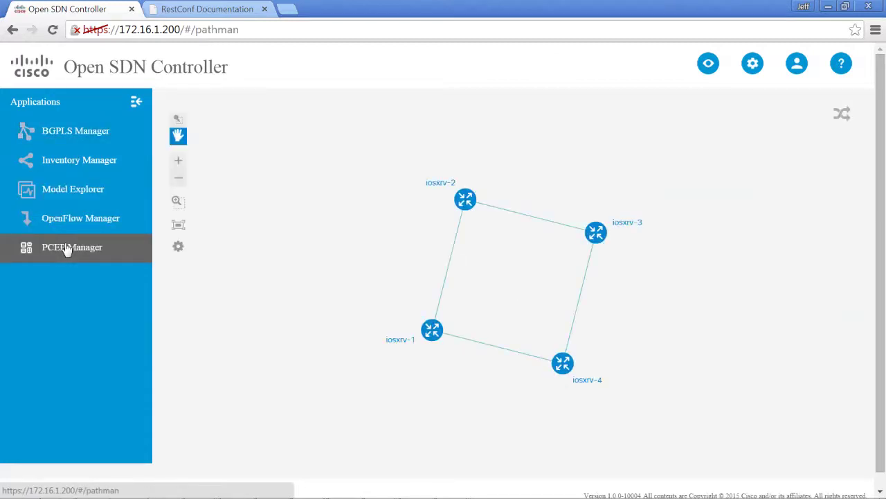
pyautogui.press('XF86AudioLowerVolume')
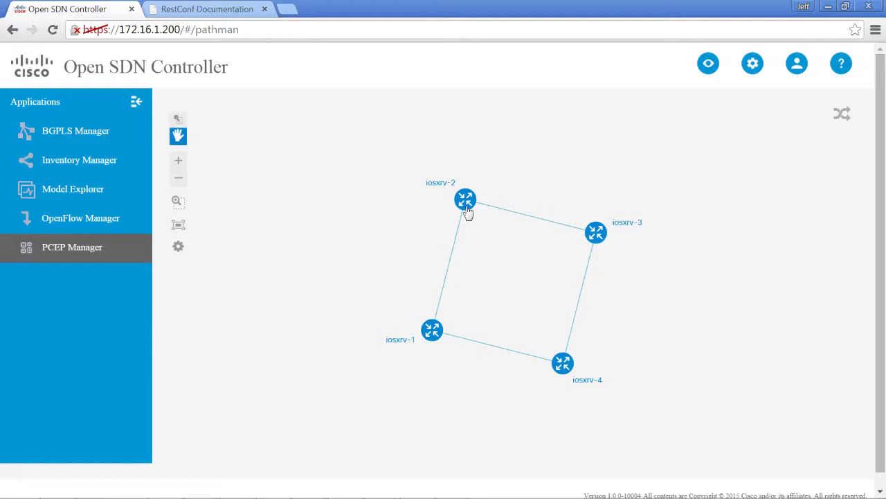
pyautogui.moveTo(469, 206)
pyautogui.moveTo(595, 239)
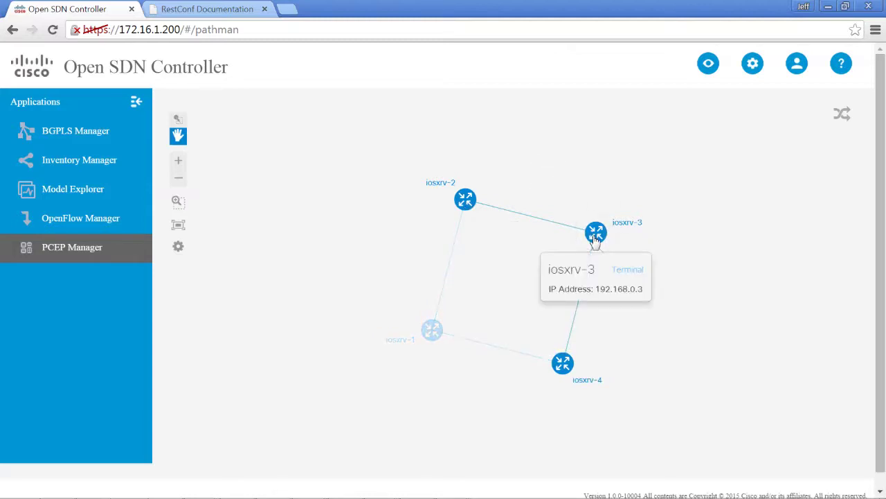
pyautogui.click(565, 156)
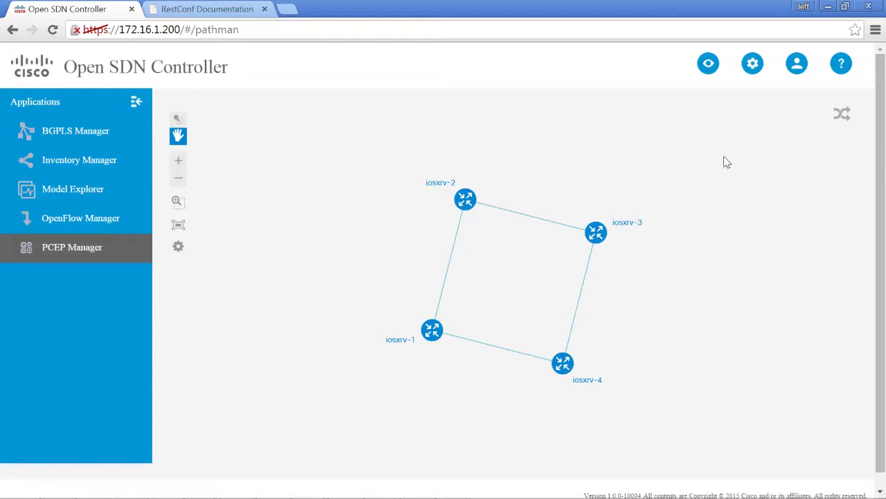
pyautogui.click(842, 116)
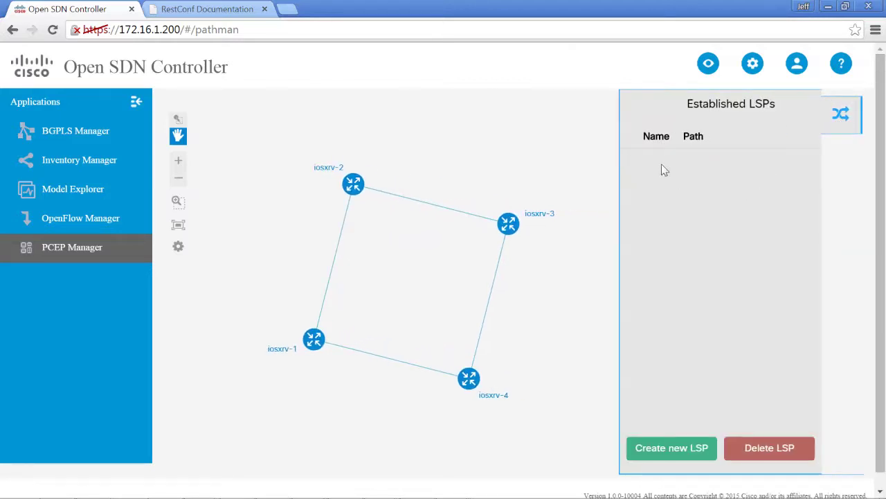
# - Start a new Auto Path LSP from iosxrv-1 to iosxrv-4 and compute candidate paths
pyautogui.click(654, 450)
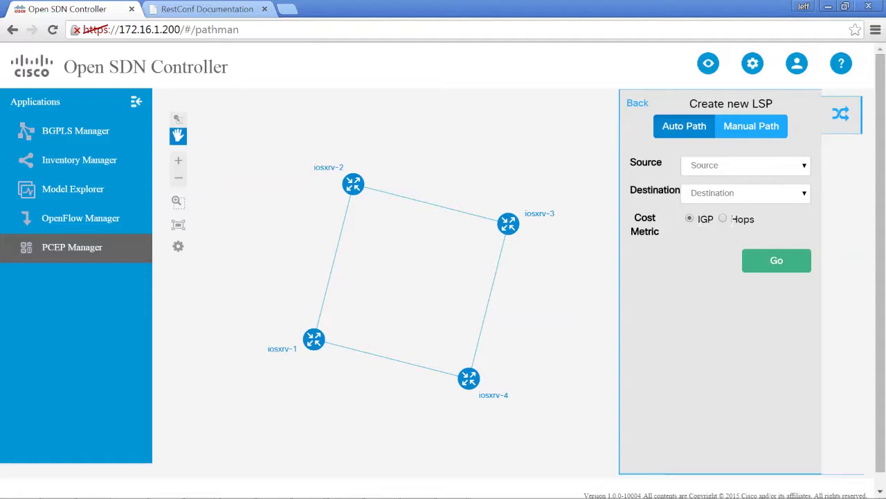
pyautogui.click(744, 131)
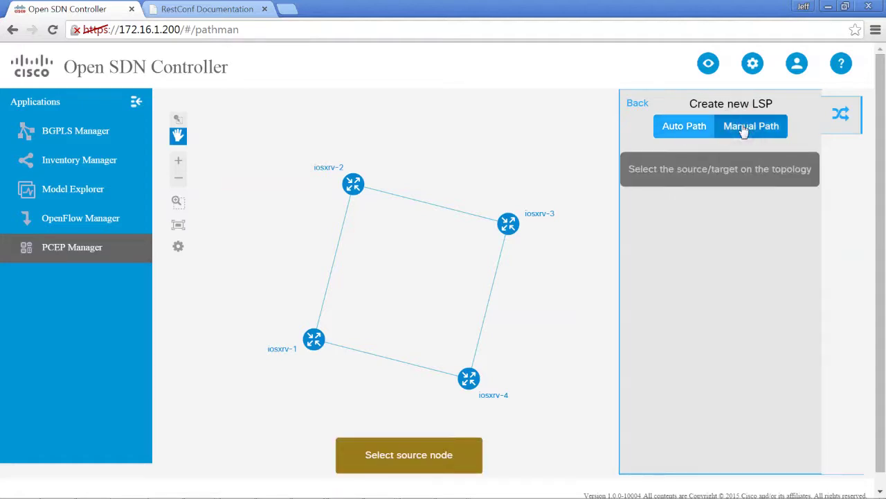
pyautogui.click(685, 133)
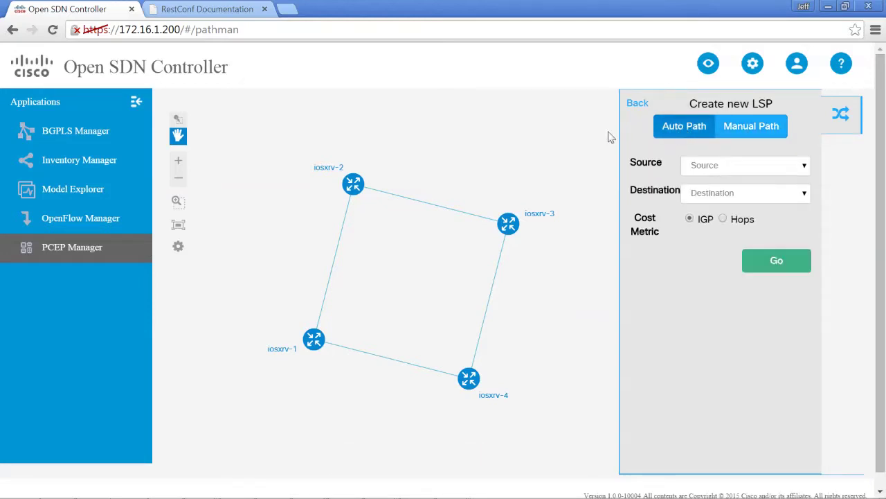
pyautogui.click(804, 168)
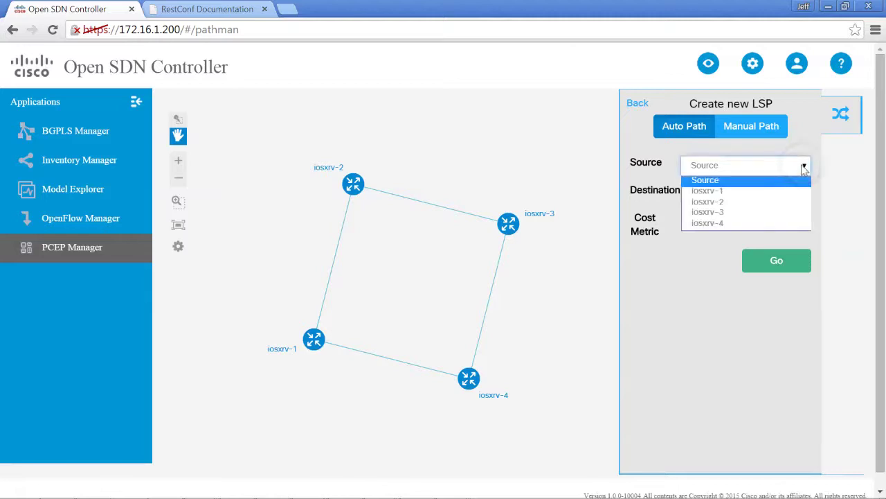
pyautogui.click(767, 192)
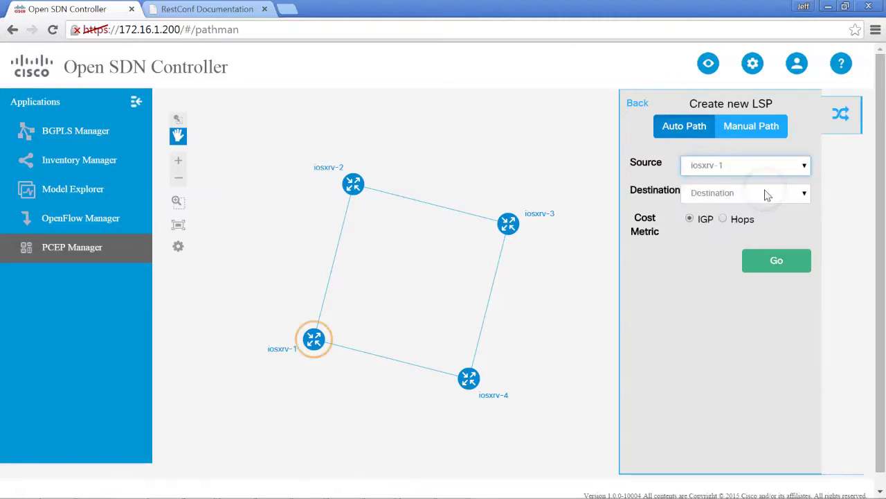
pyautogui.click(805, 194)
pyautogui.click(789, 252)
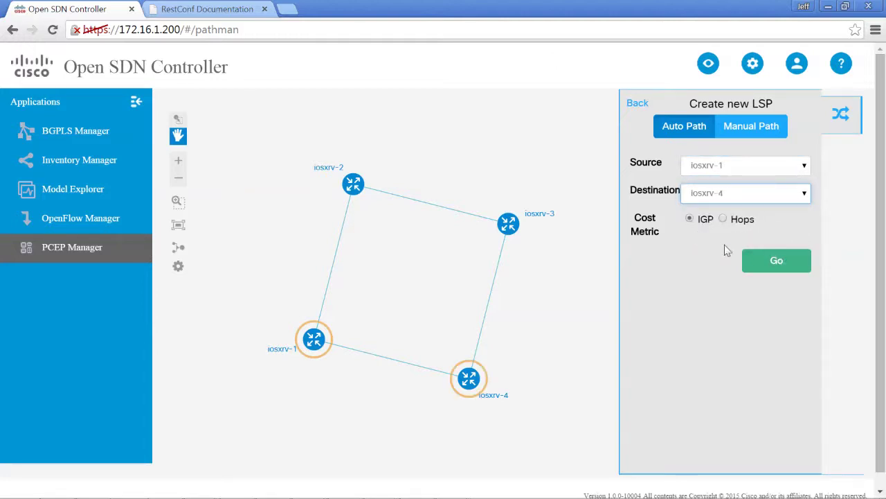
pyautogui.click(762, 263)
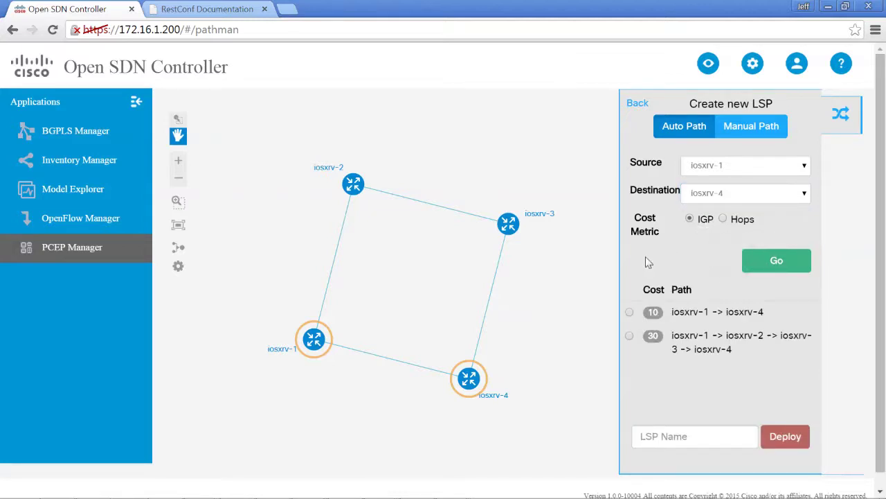
# - Pick the direct cost-10 path, name it LSP1, and deploy it
pyautogui.moveTo(650, 313)
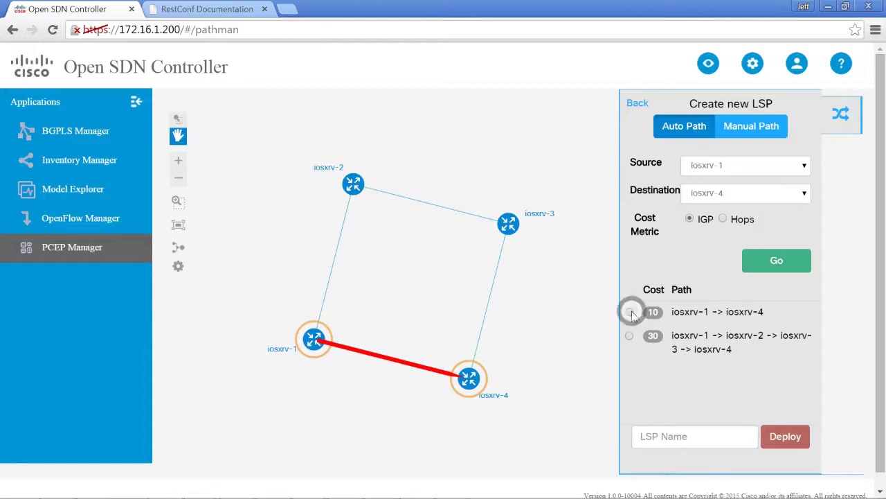
pyautogui.click(629, 312)
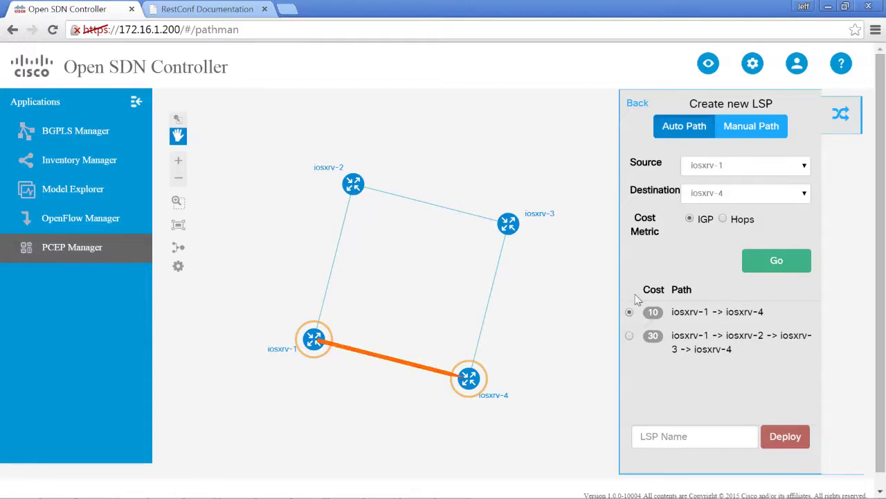
pyautogui.click(698, 433)
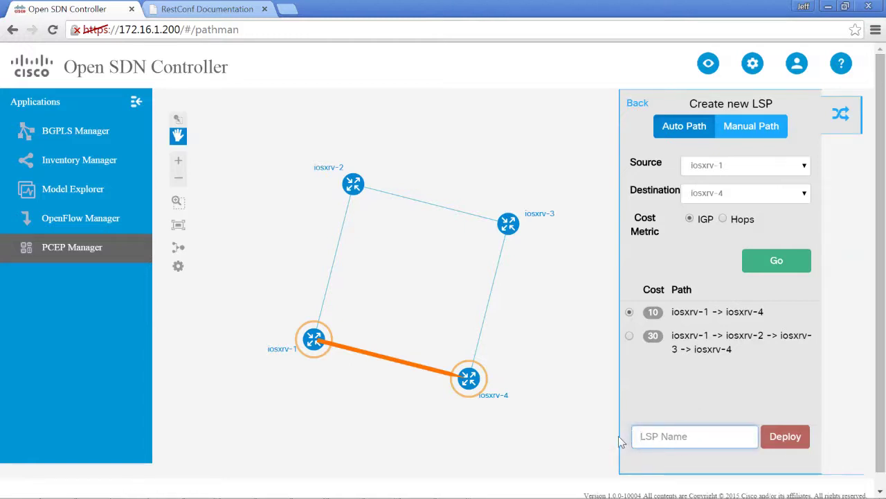
pyautogui.write('LSP1')
pyautogui.click(784, 438)
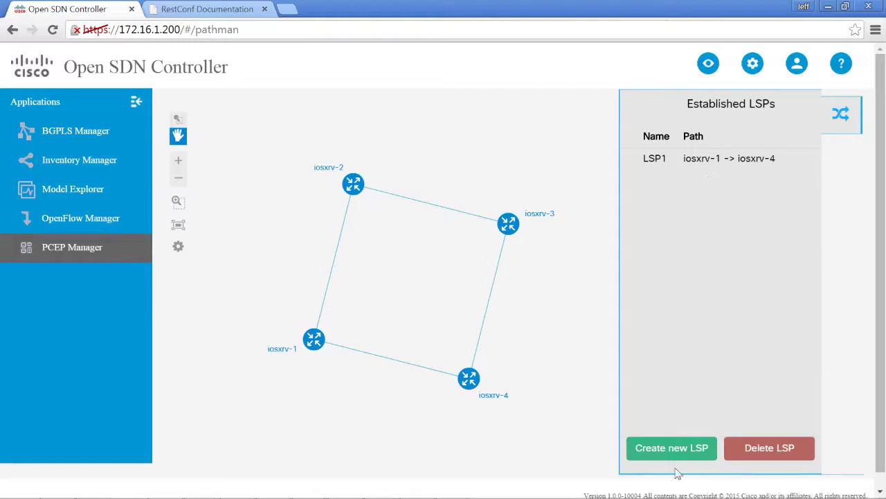
# - Start another LSP from iosxrv-1 to iosxrv-3 and compute paths by hop count
pyautogui.click(657, 449)
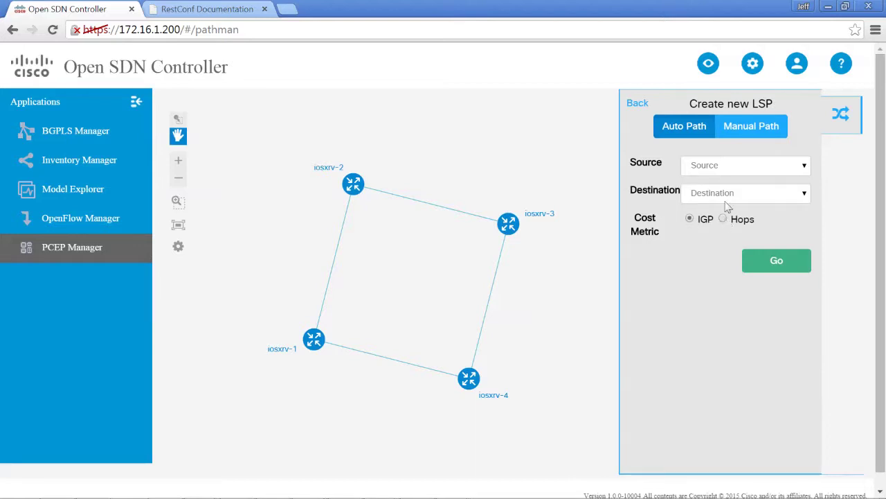
pyautogui.click(725, 167)
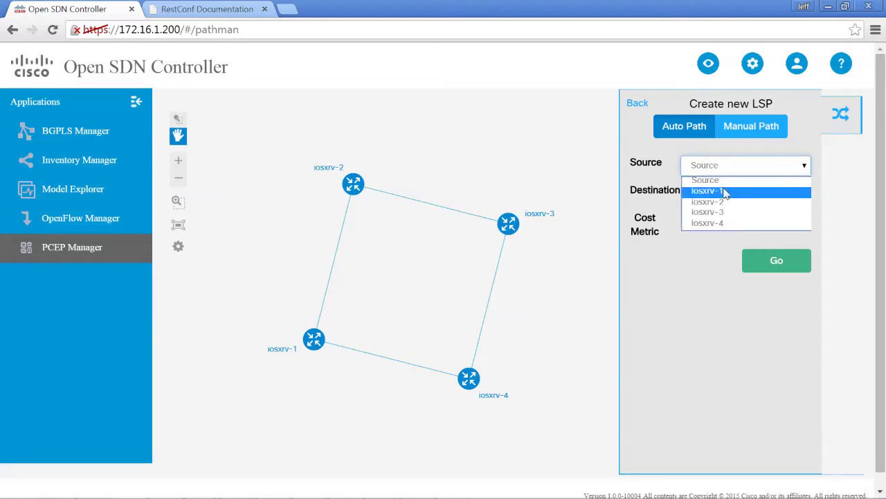
pyautogui.click(725, 192)
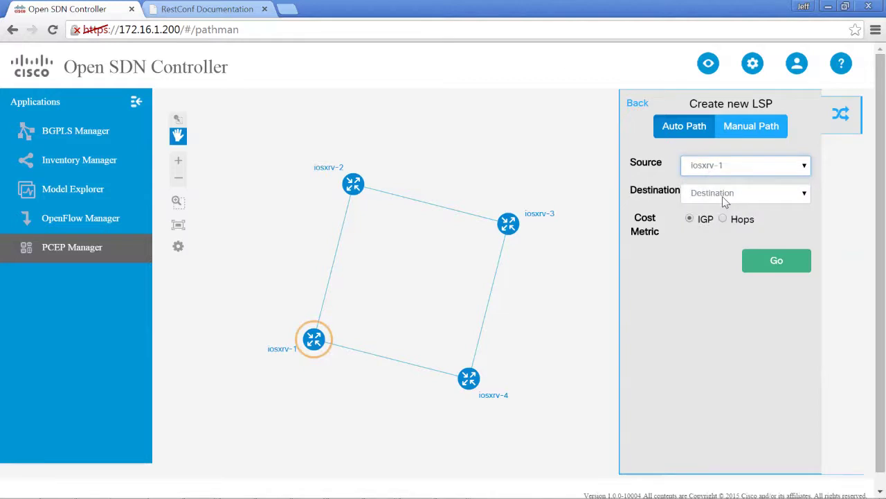
pyautogui.click(725, 195)
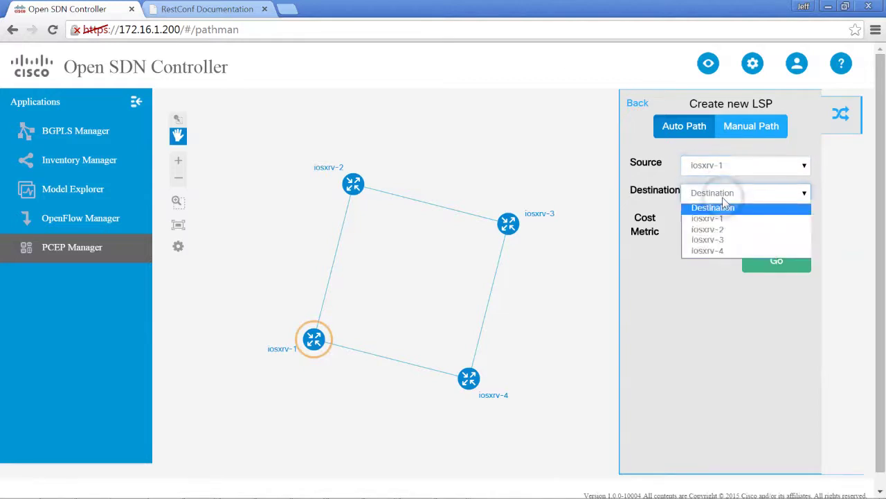
pyautogui.click(720, 239)
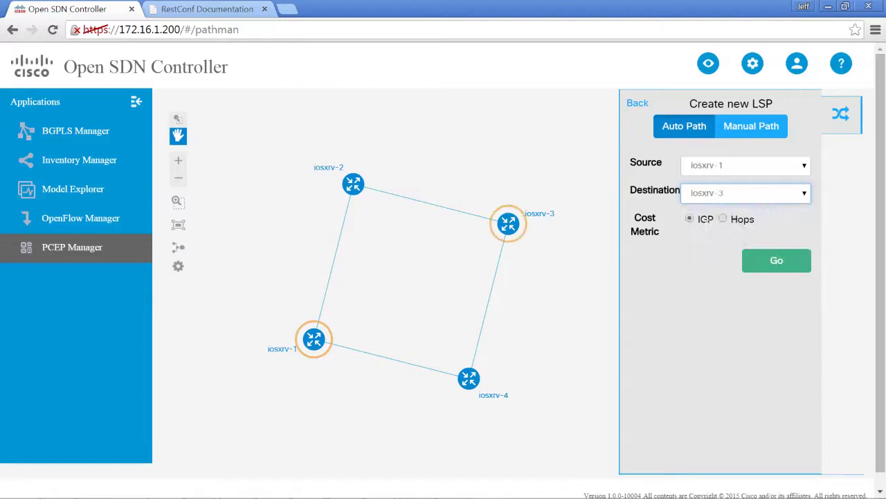
pyautogui.click(724, 219)
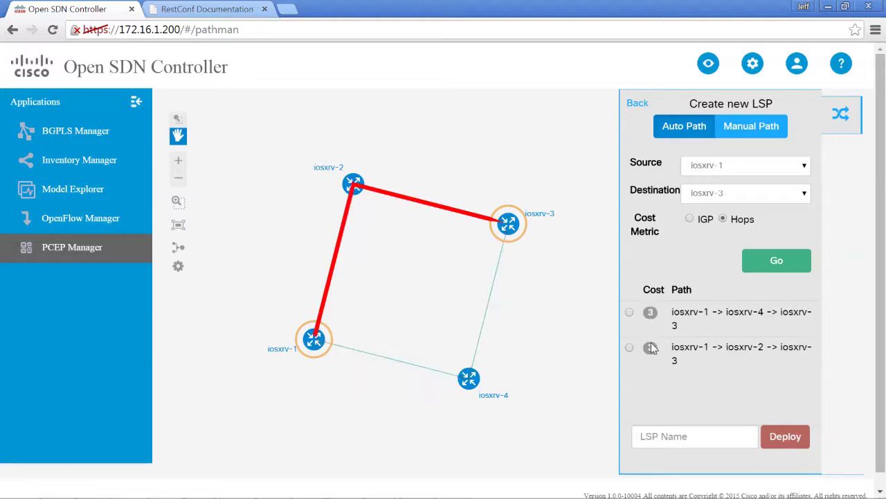
# - Choose the path through iosxrv-4, name it LSP2, and deploy it
pyautogui.click(630, 312)
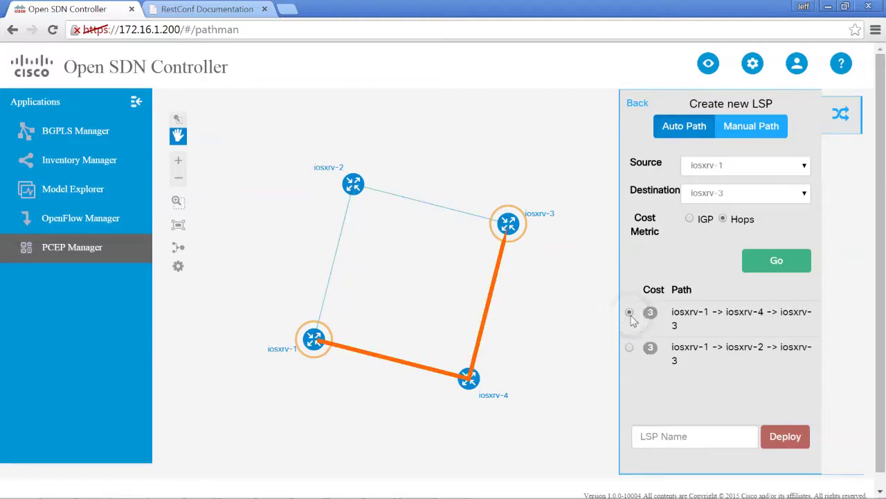
pyautogui.click(693, 439)
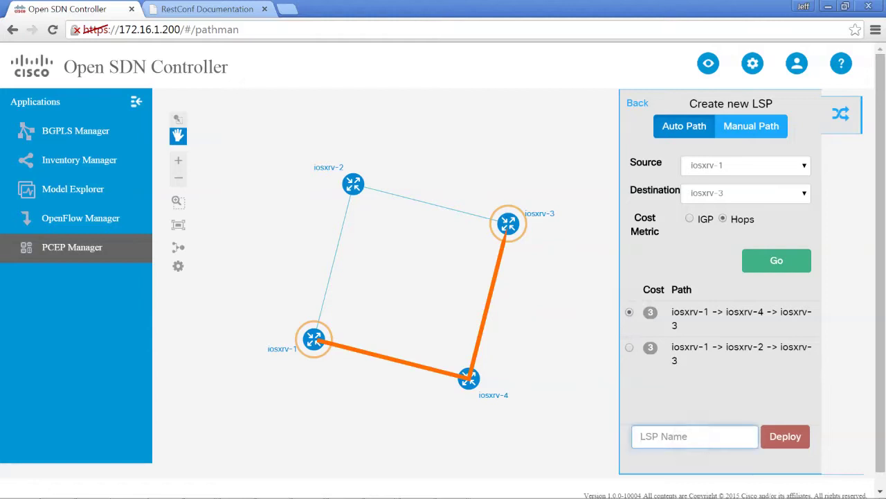
pyautogui.write('LSP2')
pyautogui.click(782, 435)
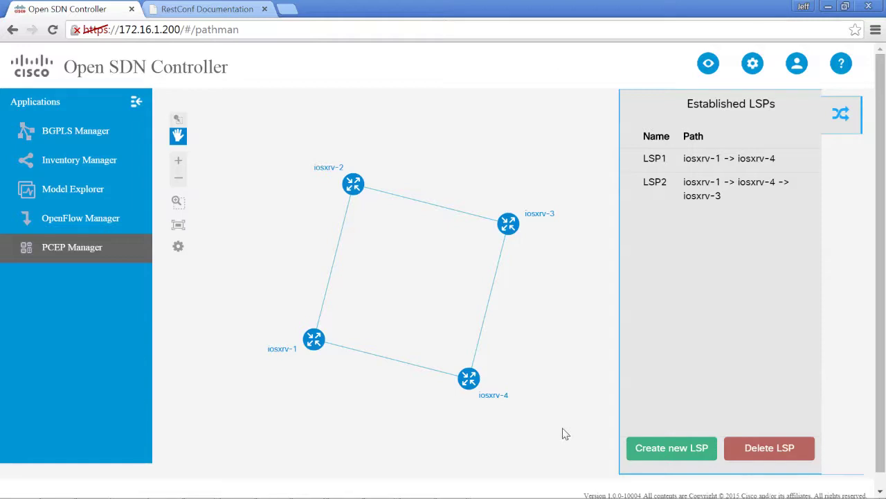
# - Create a Manual Path LSP through iosxrv-1, iosxrv-2, iosxrv-3 and iosxrv-4
pyautogui.click(670, 448)
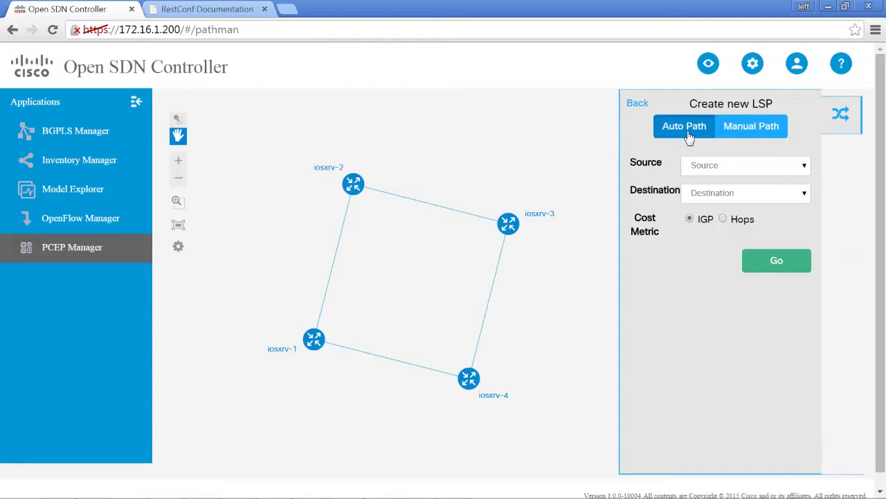
pyautogui.click(743, 135)
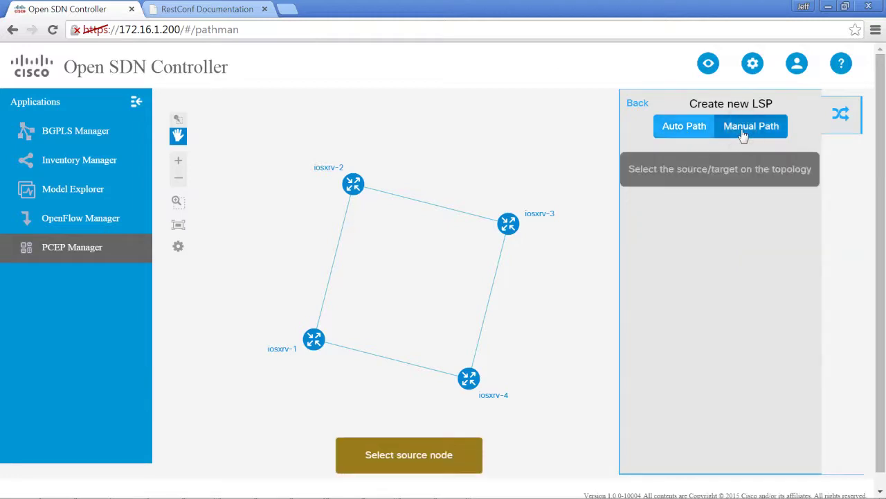
pyautogui.click(313, 339)
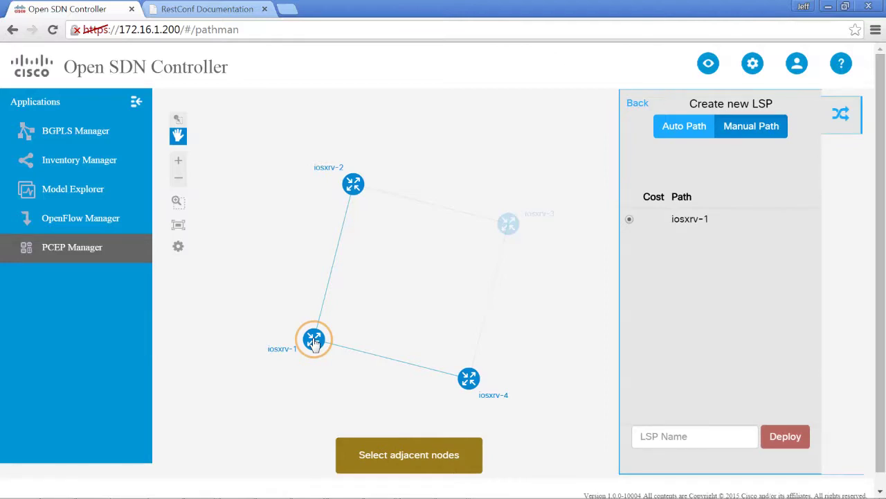
pyautogui.click(353, 184)
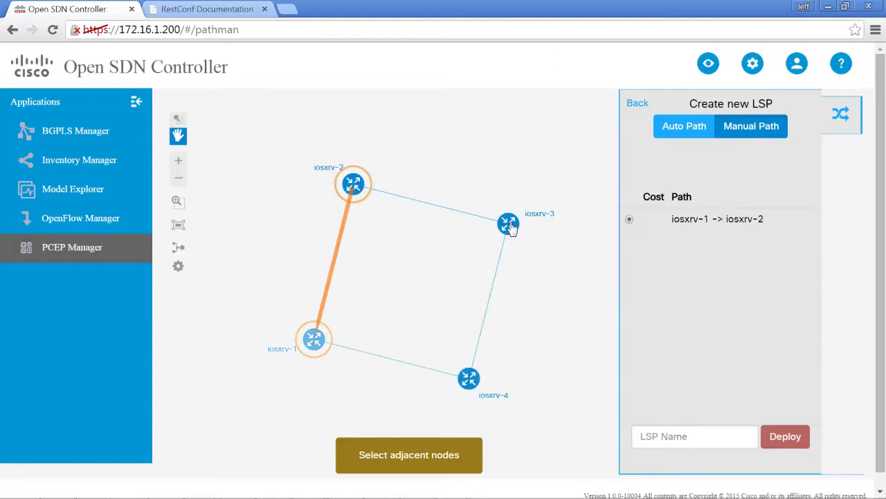
pyautogui.click(511, 228)
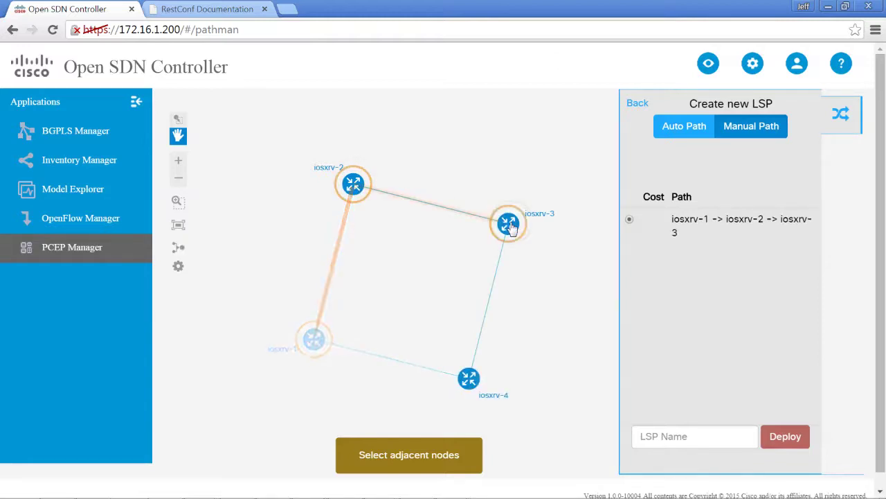
pyautogui.click(469, 378)
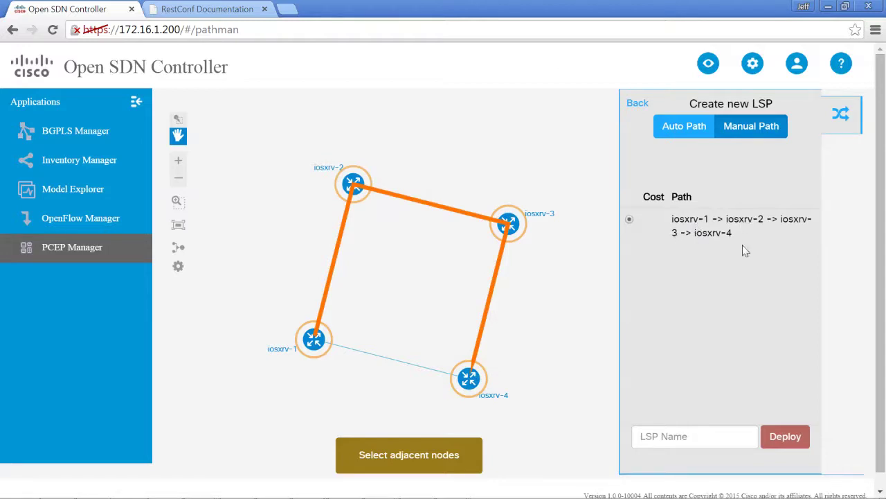
# - Name the LSP LSP3, deploy it, and bring up the 172.16.1.41 PuTTY session
pyautogui.click(700, 433)
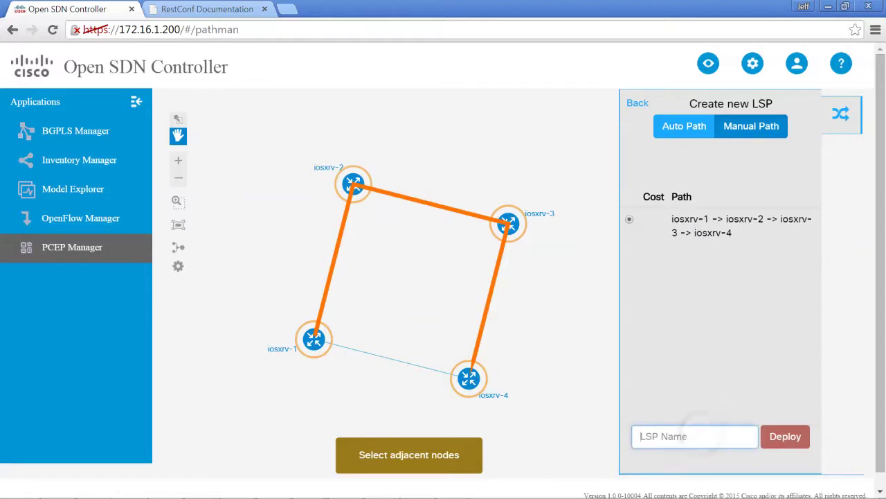
pyautogui.write('LSP3')
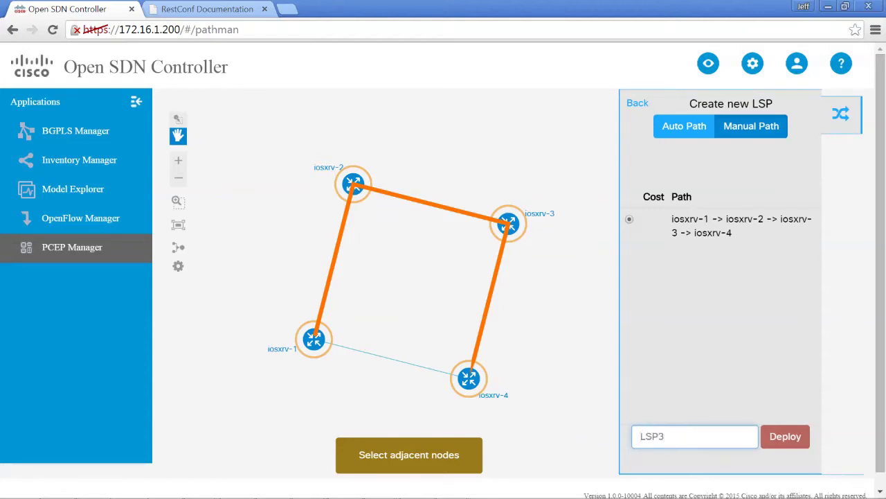
pyautogui.click(790, 439)
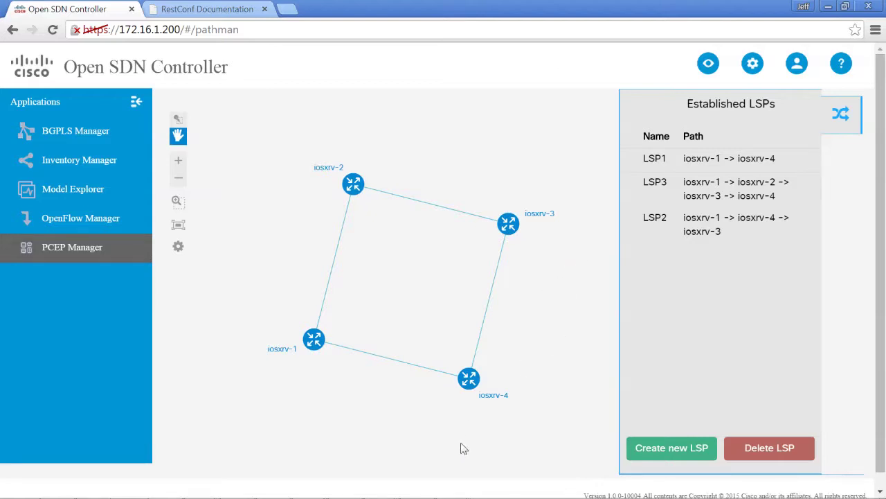
pyautogui.moveTo(457, 496)
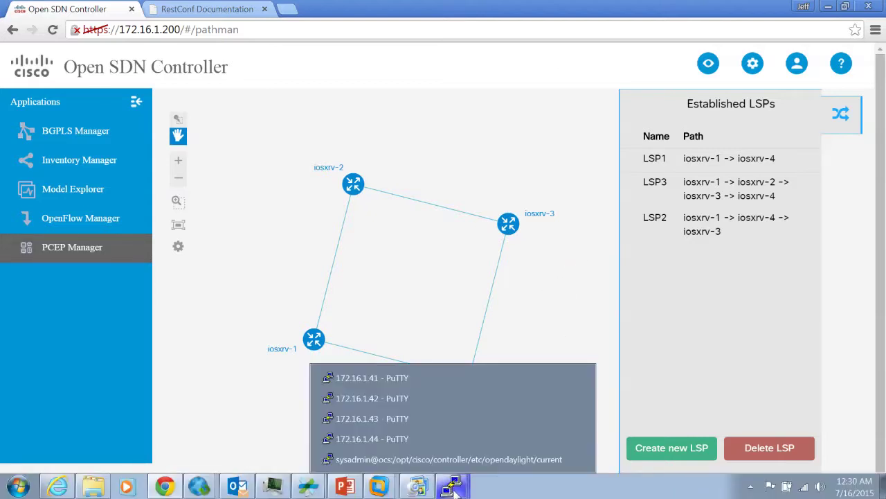
pyautogui.click(445, 378)
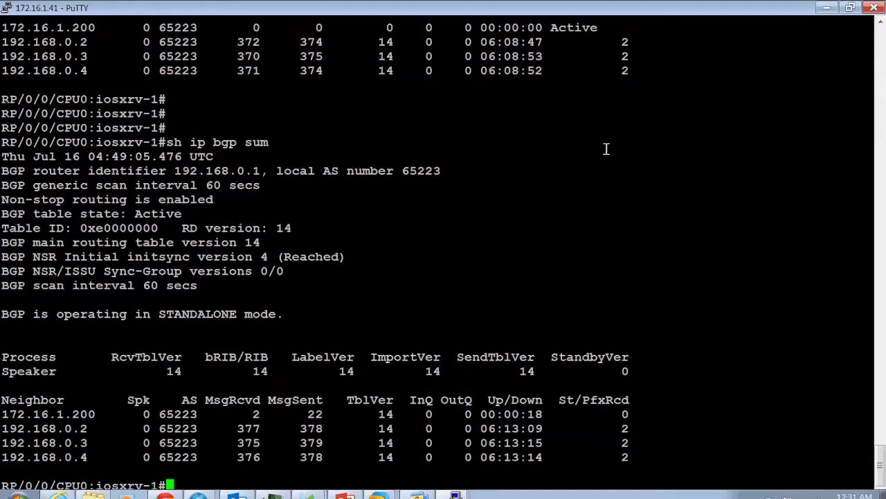
# - Run 'show mpls traffic-eng pce tunnels' on iosxrv-1
pyautogui.press('Return')
pyautogui.press('Return')
pyautogui.press('Return')
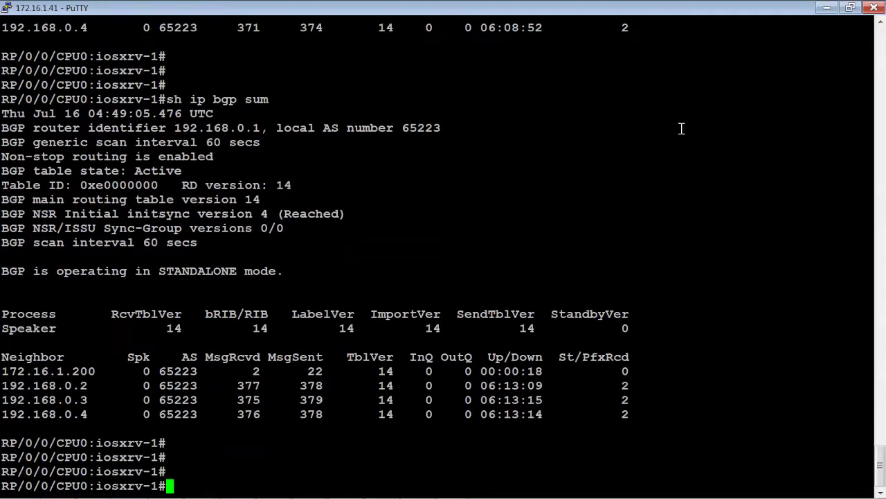
pyautogui.write('show mpls ')
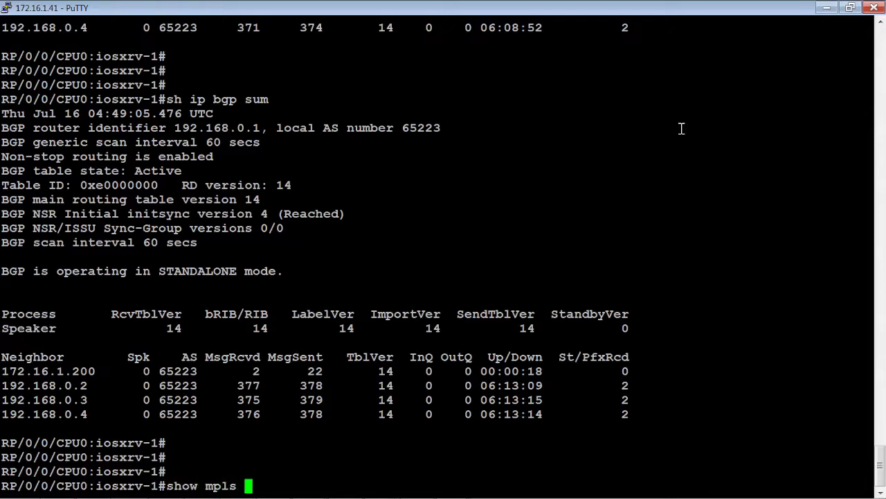
pyautogui.write('traf')
pyautogui.press('Tab')
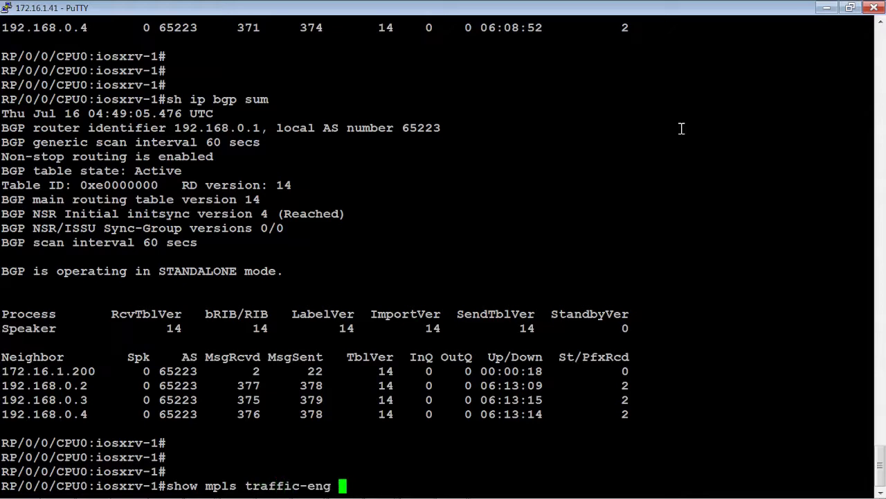
pyautogui.write('pce tunnels')
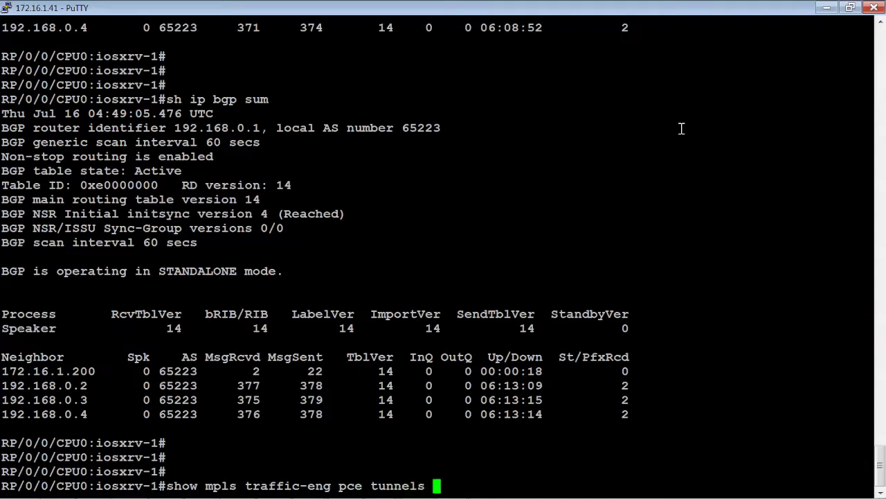
pyautogui.press('Return')
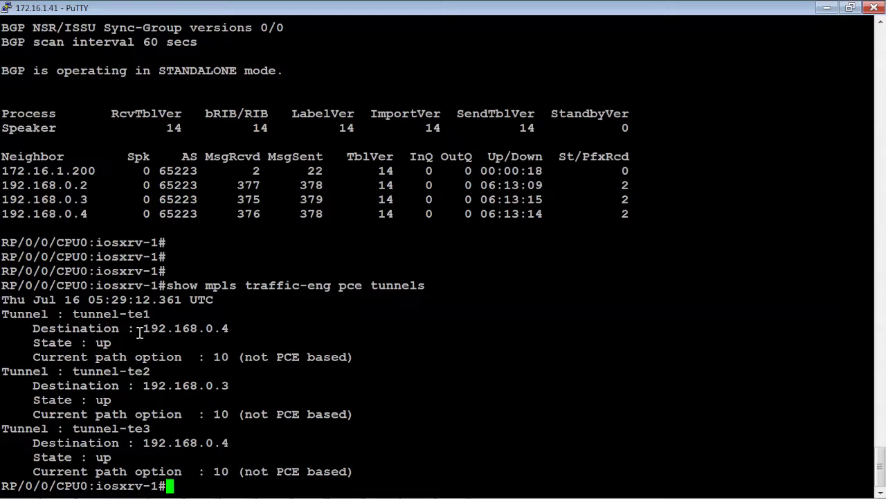
# - Highlight tunnel-te1, tunnel-te2 and tunnel-te3 with their destinations in the output
pyautogui.moveTo(47, 313); pyautogui.dragTo(230, 328)
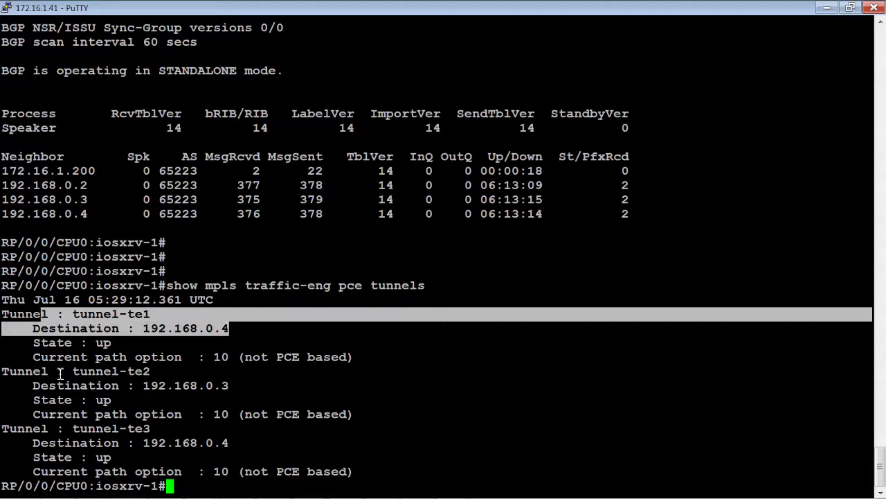
pyautogui.moveTo(35, 371); pyautogui.dragTo(235, 385)
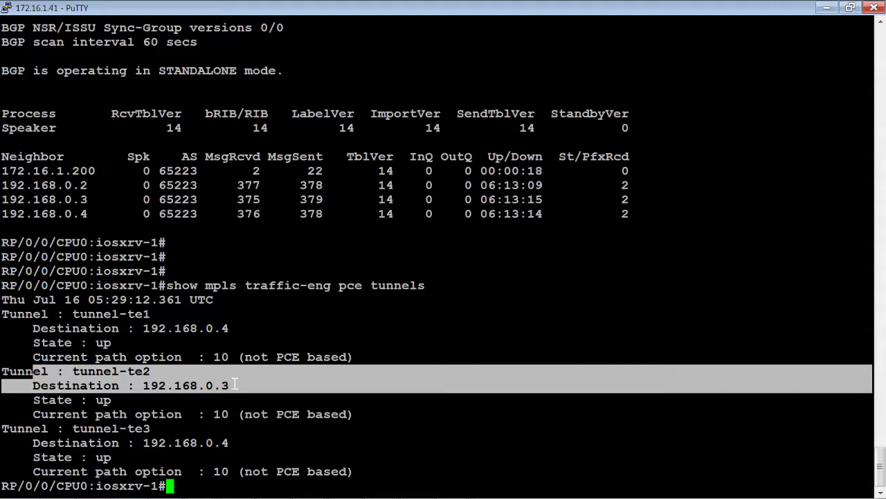
pyautogui.moveTo(30, 428); pyautogui.dragTo(236, 439)
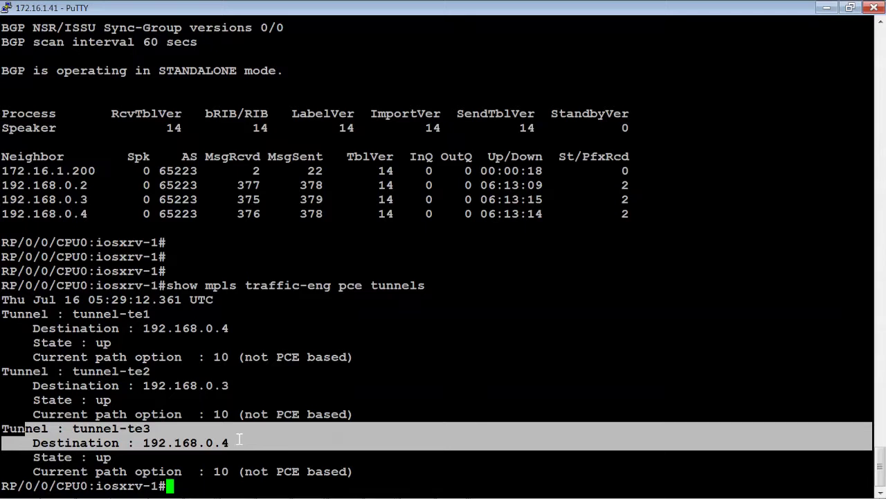
pyautogui.click(346, 488)
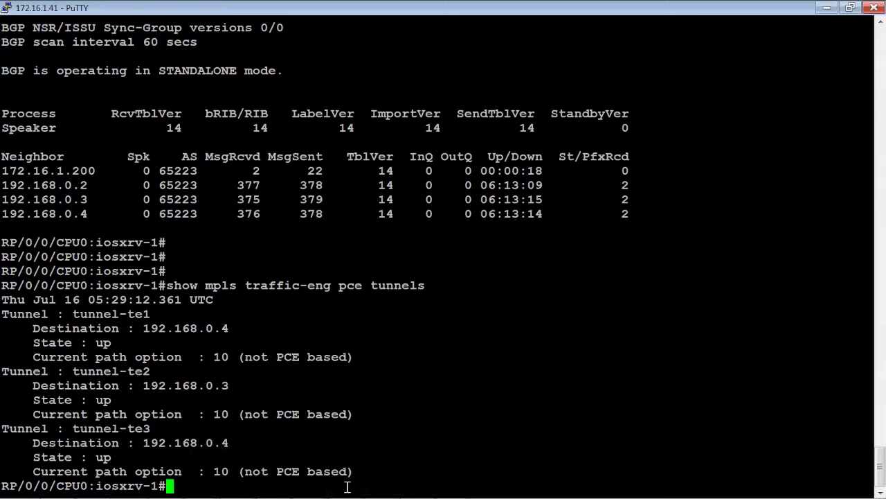
# - Run 'show mpls traffic-eng pce lsp-database' and highlight LSP1's creator 172.16.1.200 and its destination and source addresses
pyautogui.write('show mpls ')
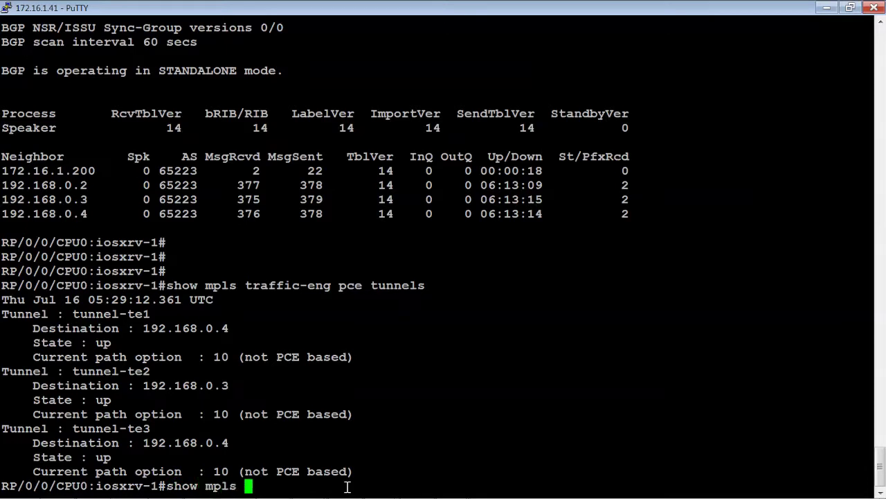
pyautogui.write('traffic-eng ')
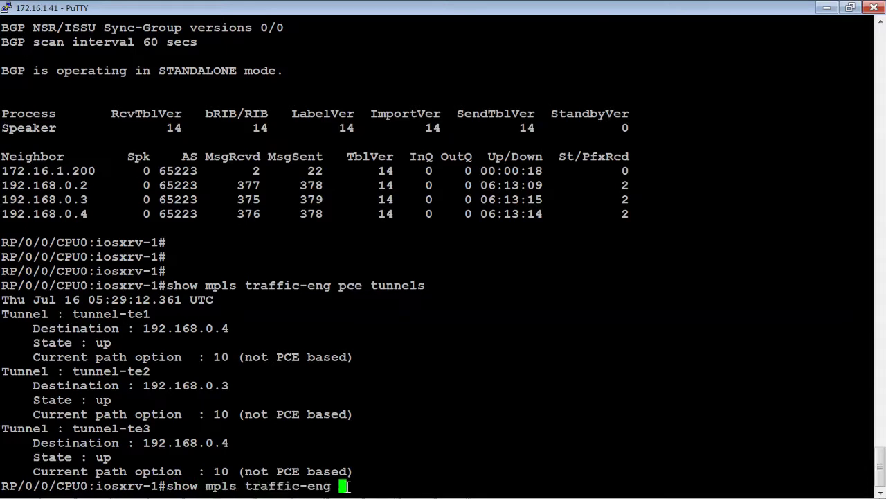
pyautogui.write('pce lsp-database')
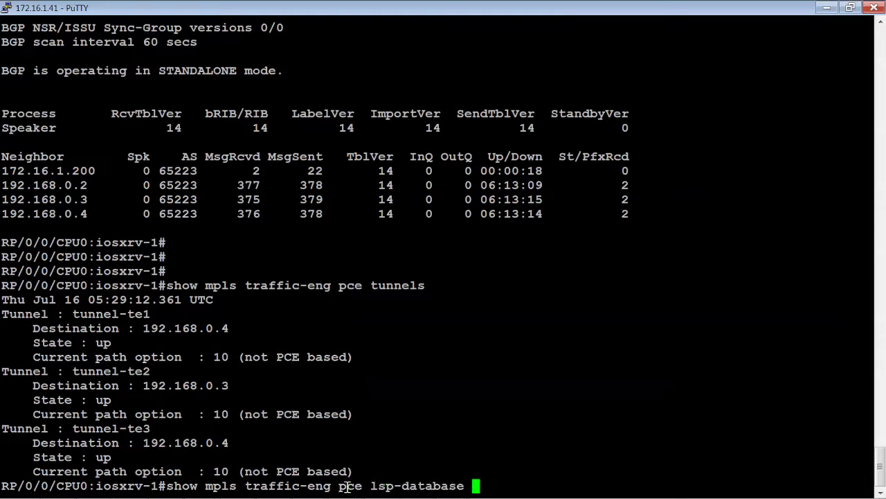
pyautogui.press('Return')
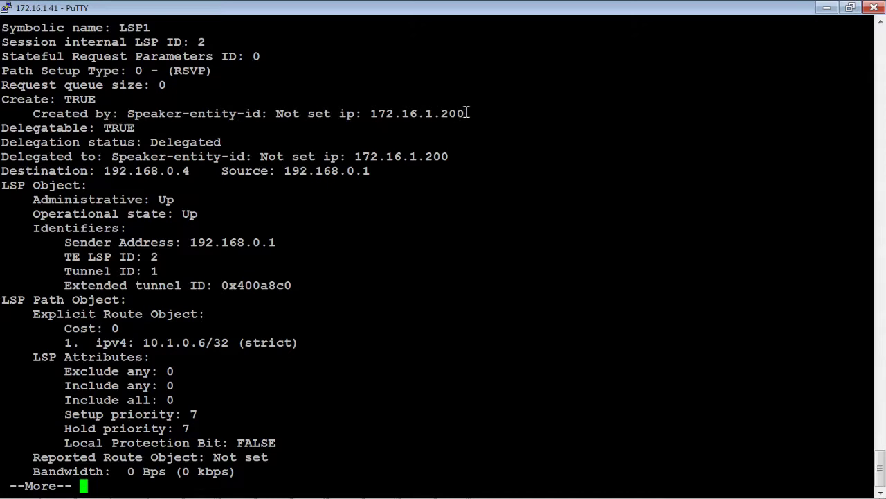
pyautogui.moveTo(468, 113); pyautogui.dragTo(372, 113)
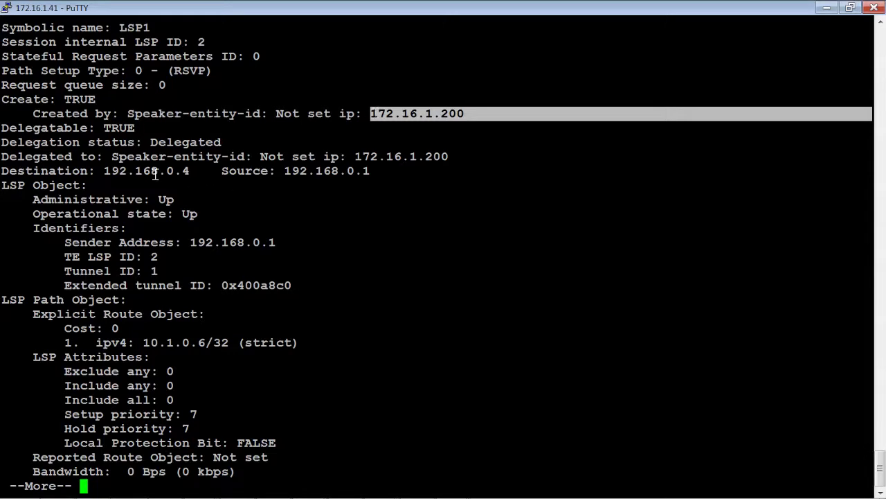
pyautogui.moveTo(104, 170); pyautogui.dragTo(129, 159)
pyautogui.click(372, 170)
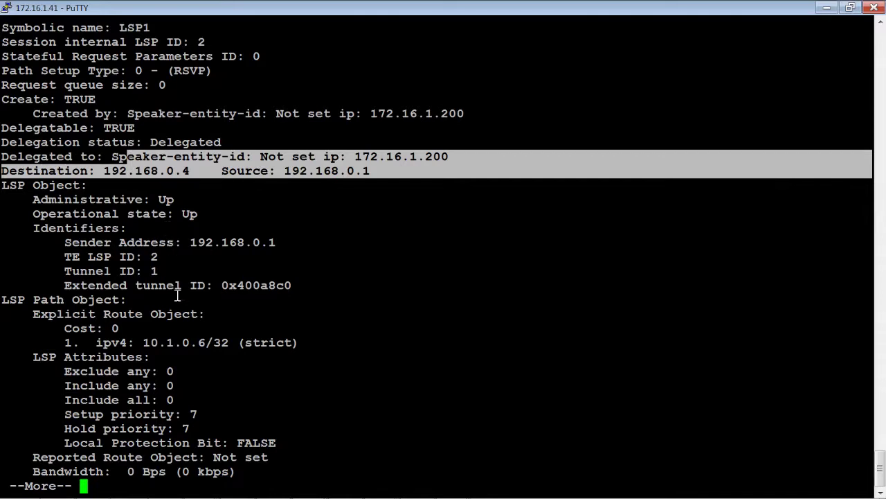
pyautogui.press('space')
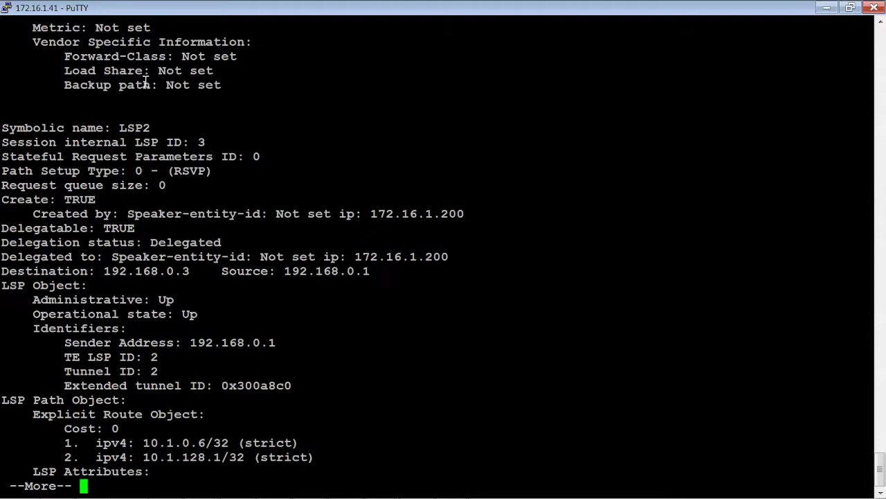
# - Highlight LSP2's name, delegation address 172.16.1.200, and destination and source addresses
pyautogui.moveTo(119, 128); pyautogui.dragTo(173, 127)
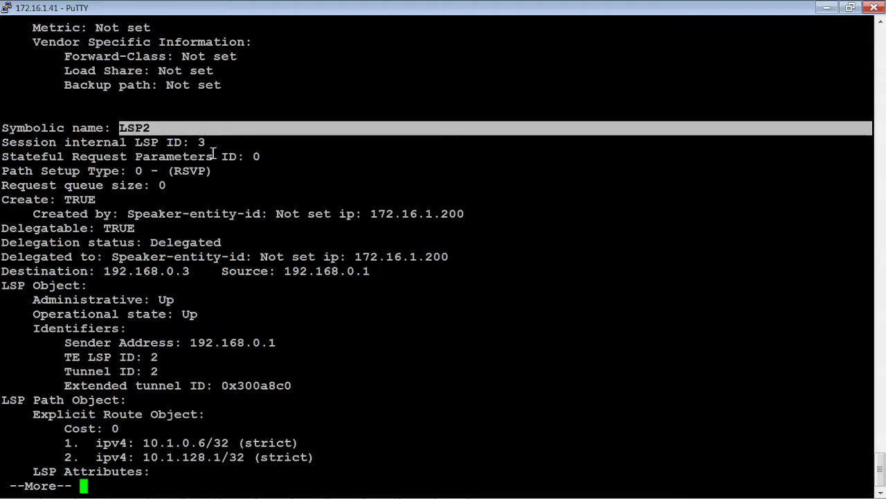
pyautogui.moveTo(211, 257); pyautogui.dragTo(451, 253)
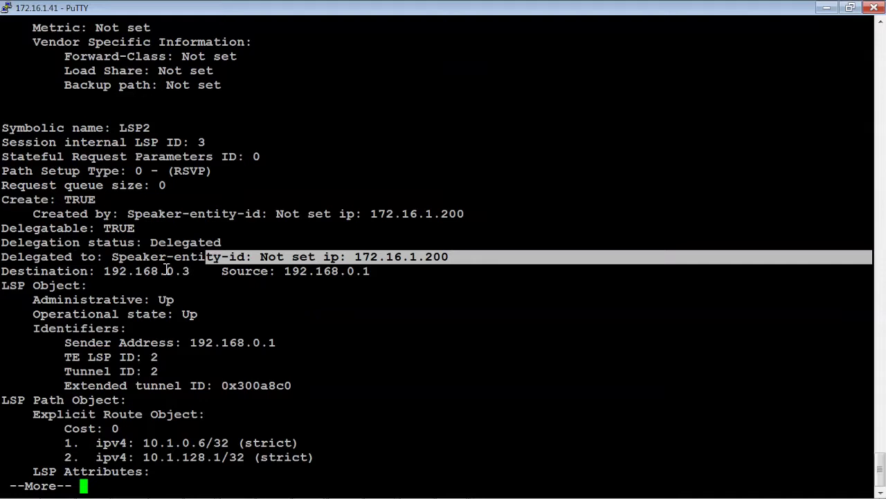
pyautogui.moveTo(81, 270); pyautogui.dragTo(371, 271)
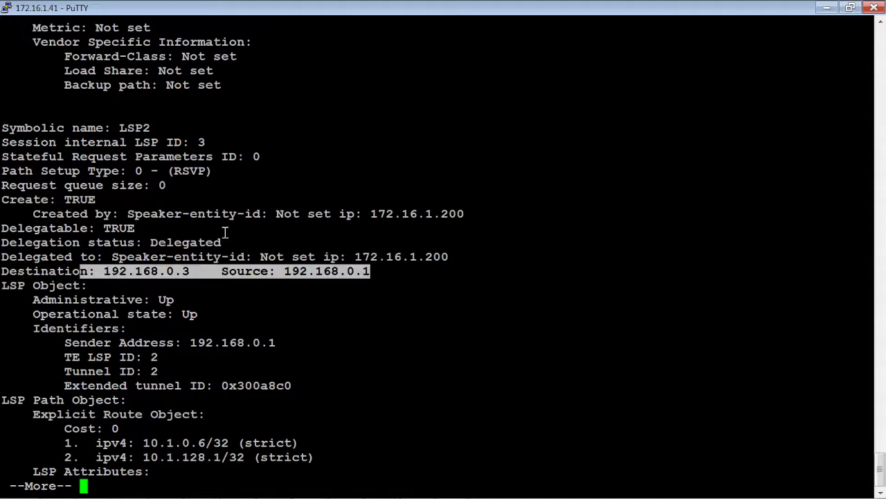
pyautogui.press('space')
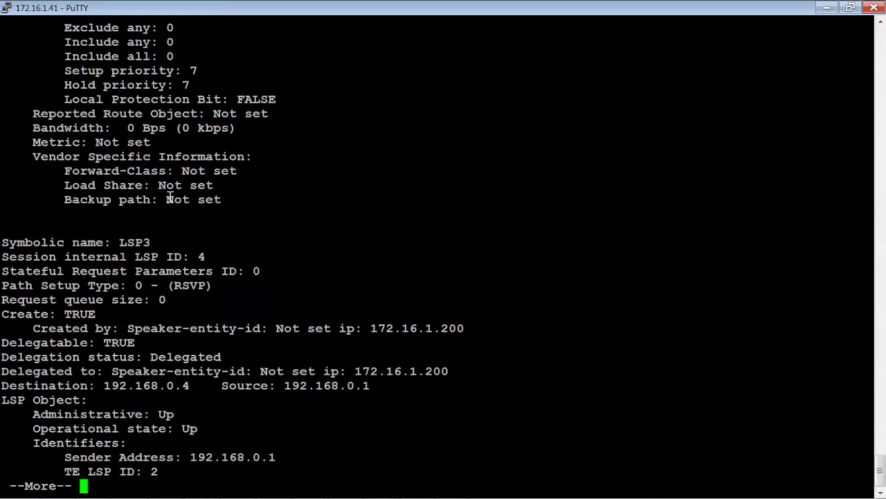
# - Highlight LSP3's name, creator 172.16.1.200 and addresses, then finish the listing at a fresh prompt
pyautogui.moveTo(175, 241); pyautogui.dragTo(111, 241)
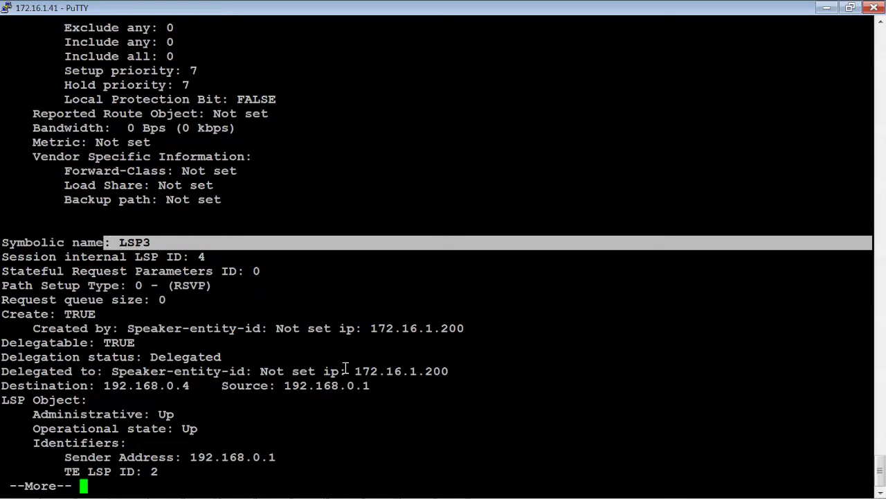
pyautogui.moveTo(348, 329); pyautogui.dragTo(463, 329)
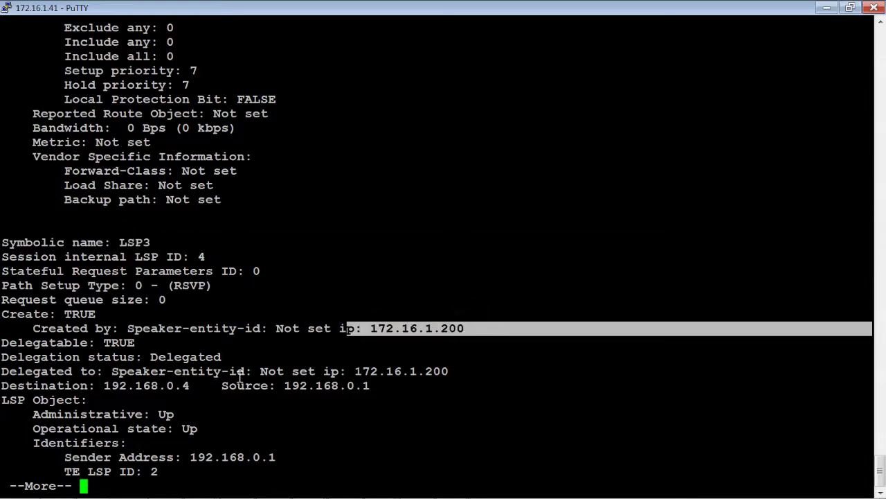
pyautogui.moveTo(374, 383); pyautogui.dragTo(99, 382)
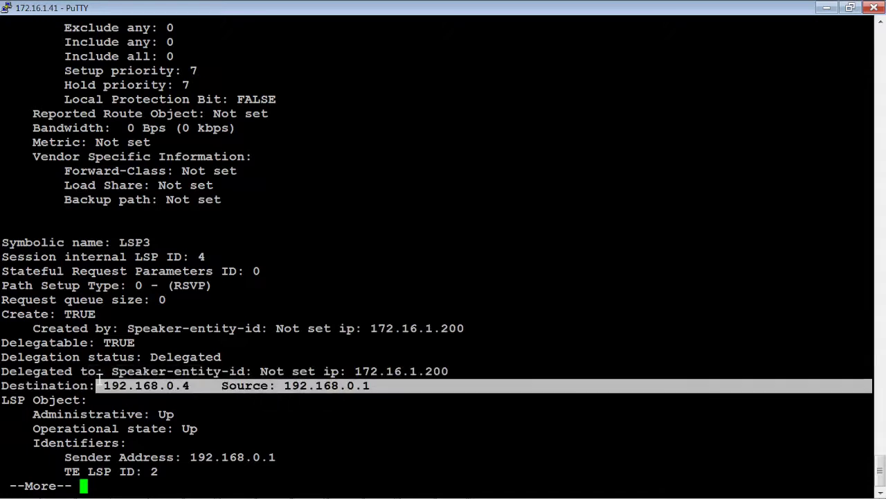
pyautogui.press('space')
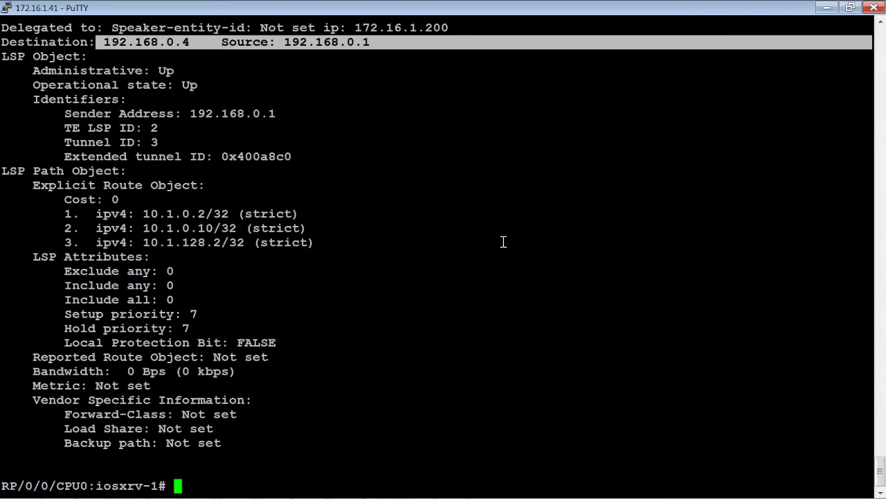
pyautogui.press('Return')
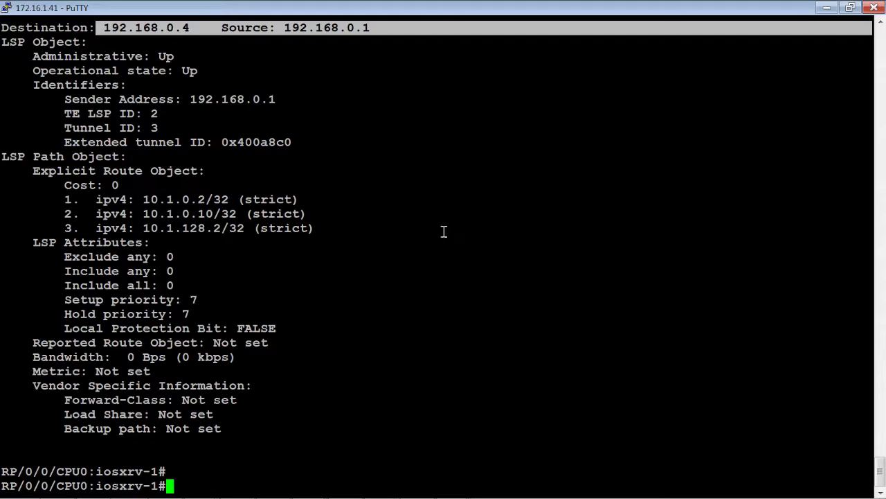
# - Back in PCEP Manager, mark LSP1, LSP3 and LSP2 and delete all three
pyautogui.moveTo(208, 488)
pyautogui.moveTo(166, 486)
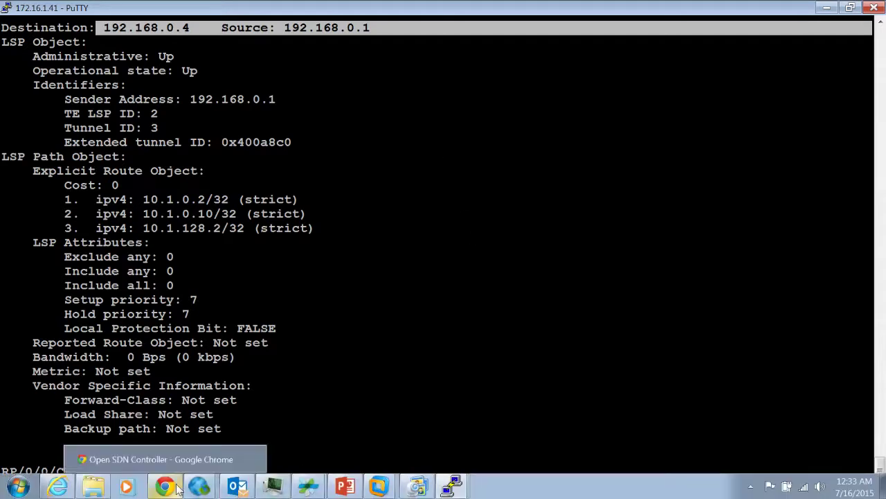
pyautogui.click(174, 458)
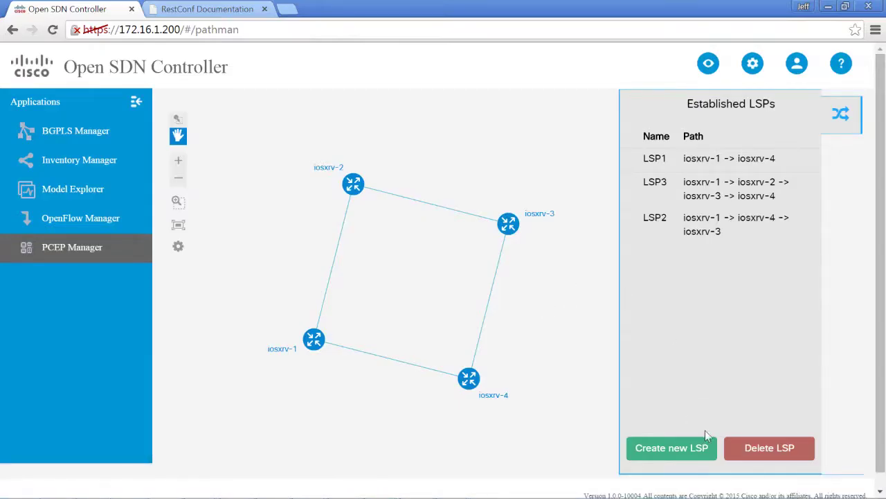
pyautogui.click(778, 451)
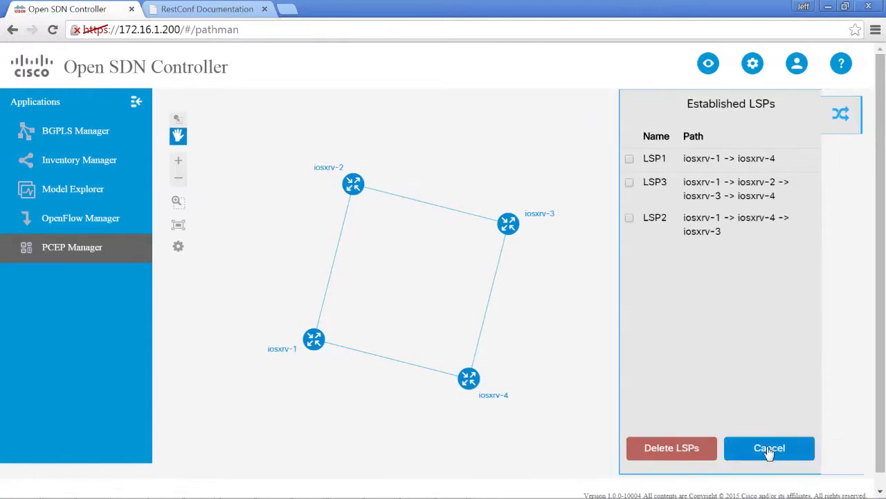
pyautogui.click(631, 160)
pyautogui.click(629, 182)
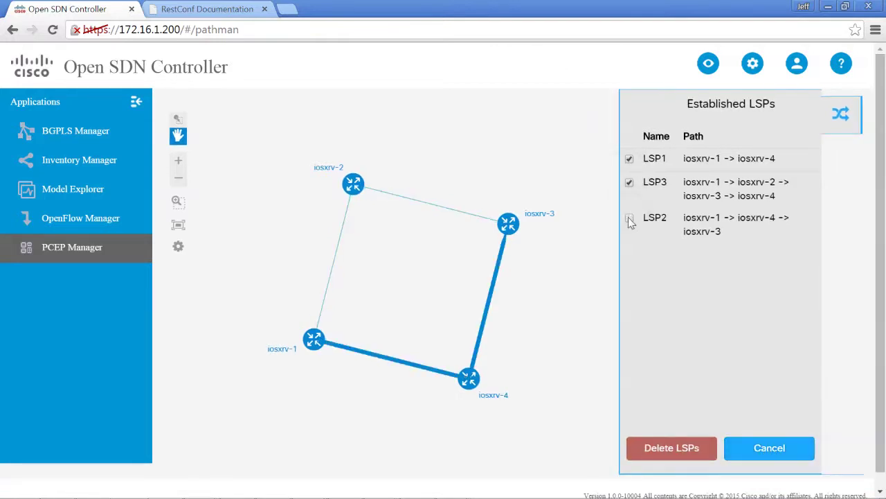
pyautogui.click(629, 217)
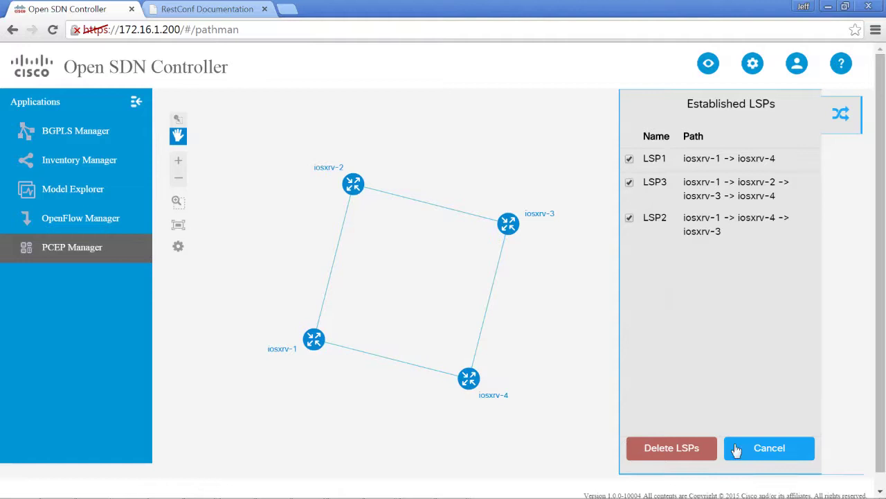
pyautogui.click(689, 449)
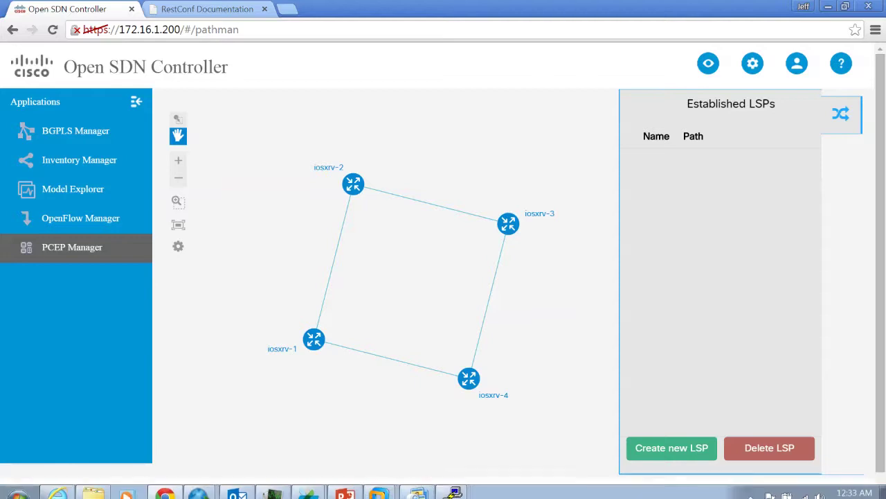
pyautogui.click(451, 486)
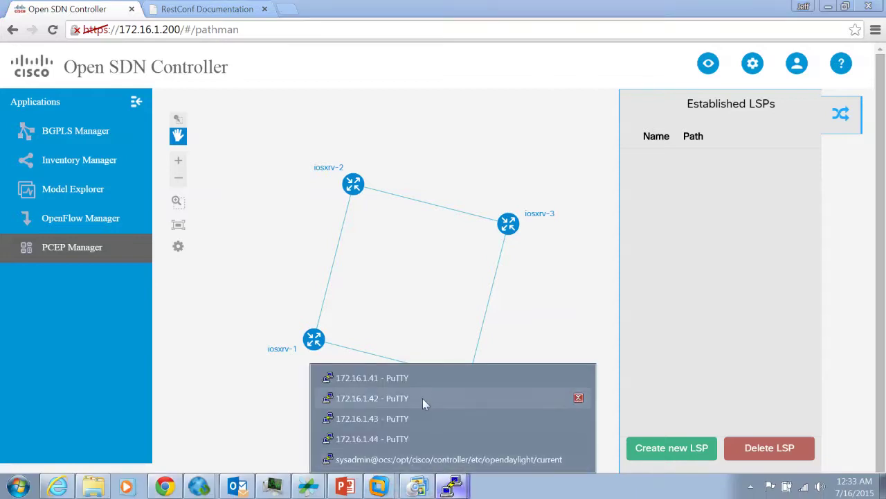
# - Rerun the PCE tunnels command on iosxrv-1, which now reports No PCE tunnels
pyautogui.click(422, 376)
pyautogui.press('Return')
pyautogui.press('Return')
pyautogui.press('Return')
pyautogui.press('Return')
pyautogui.press('Return')
pyautogui.press('Return')
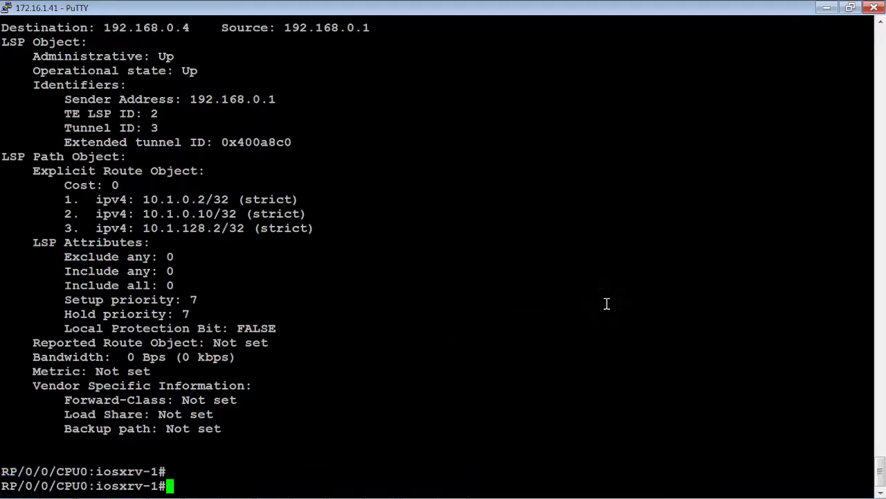
pyautogui.press('Return')
pyautogui.press('Up')
pyautogui.press('Up')
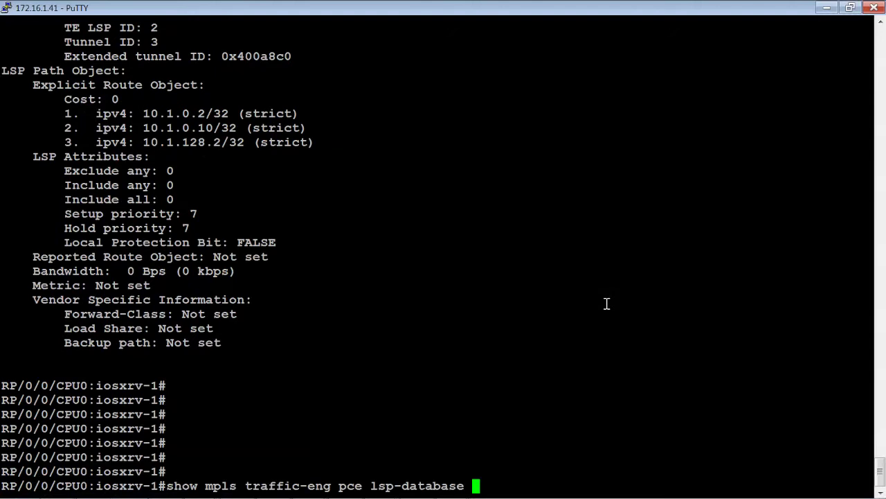
pyautogui.press('Return')
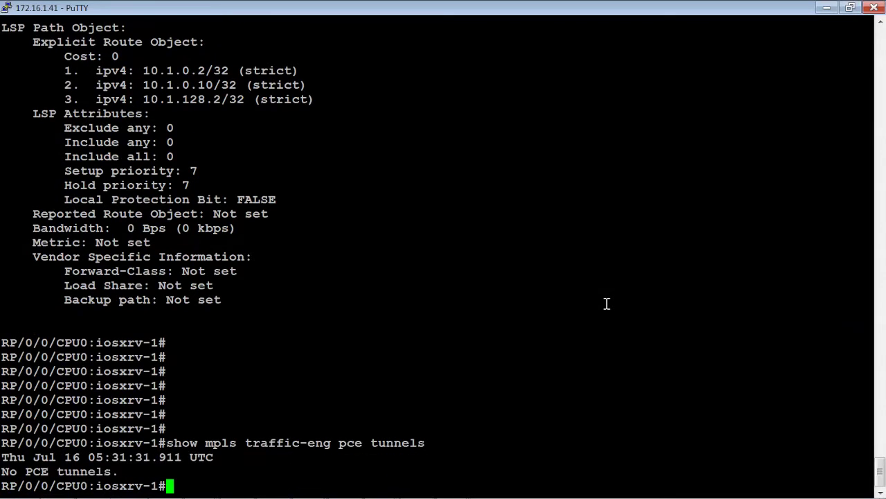
# - Rerun the PCE LSP database command, showing an empty database
pyautogui.press('Return')
pyautogui.press('Return')
pyautogui.press('Return')
pyautogui.press('Return')
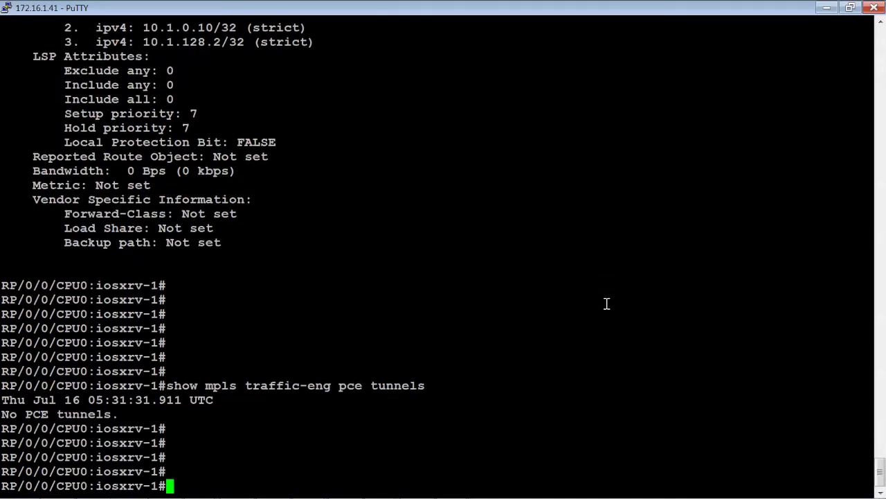
pyautogui.press('Up')
pyautogui.press('Up')
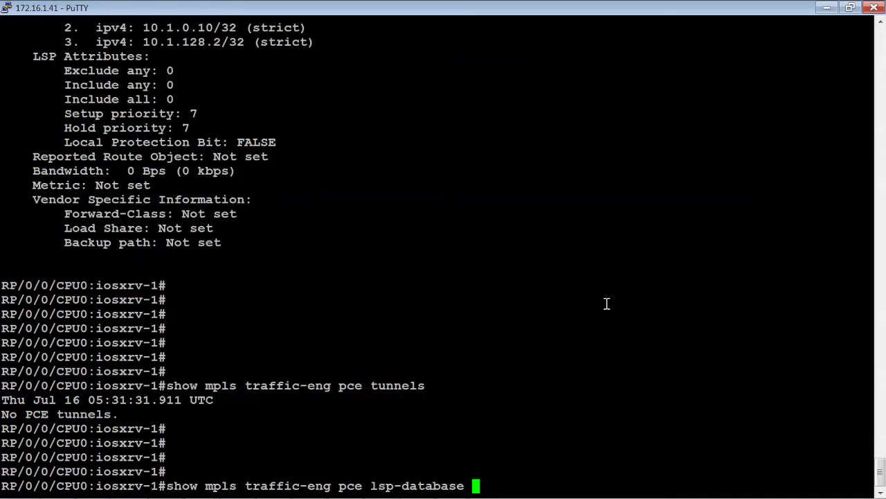
pyautogui.press('Return')
pyautogui.press('Return')
pyautogui.press('Return')
pyautogui.press('Return')
pyautogui.press('Return')
pyautogui.press('Return')
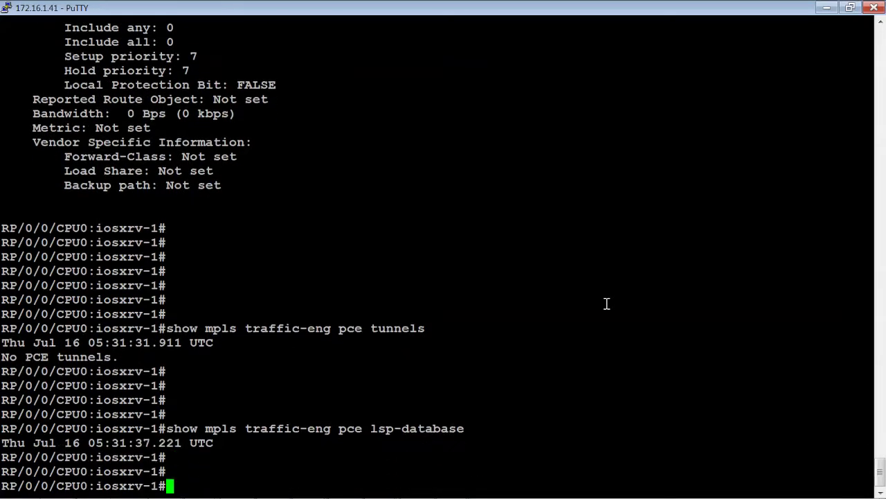